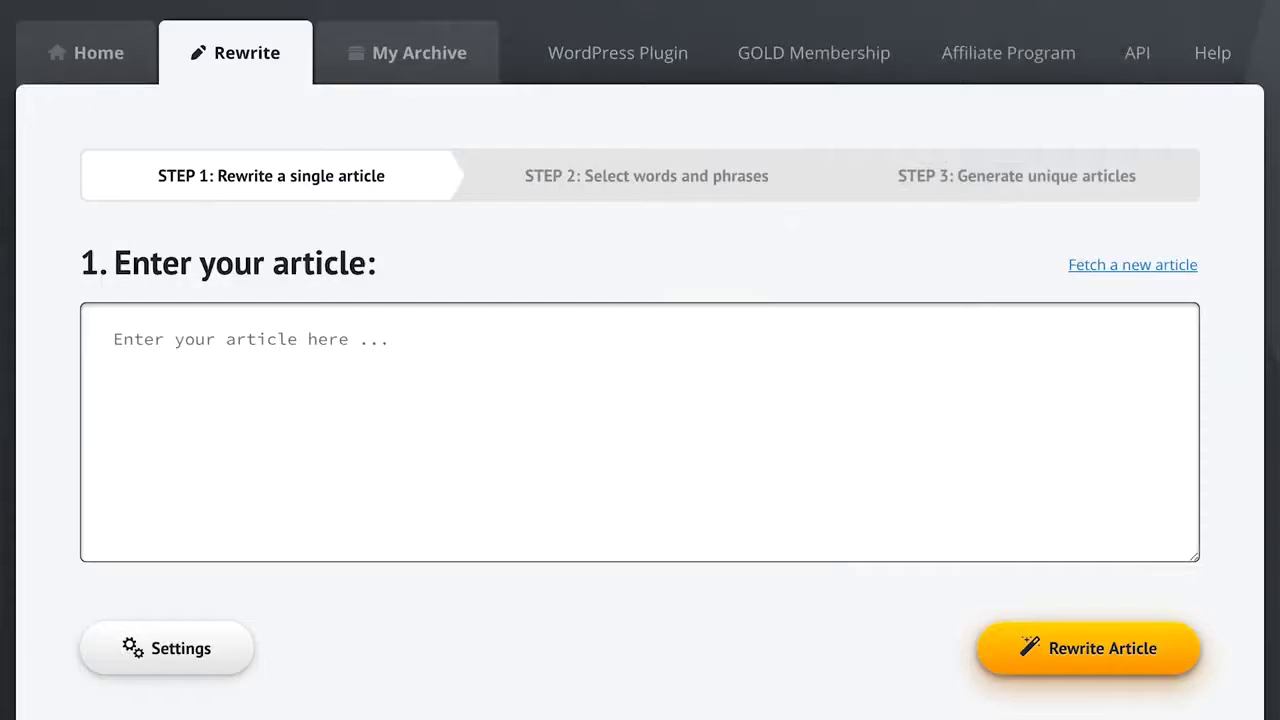
# Step: Enter the sample sentence 'John can relax and read a book because his kids can book the vacation for him.'
pyautogui.write('J')
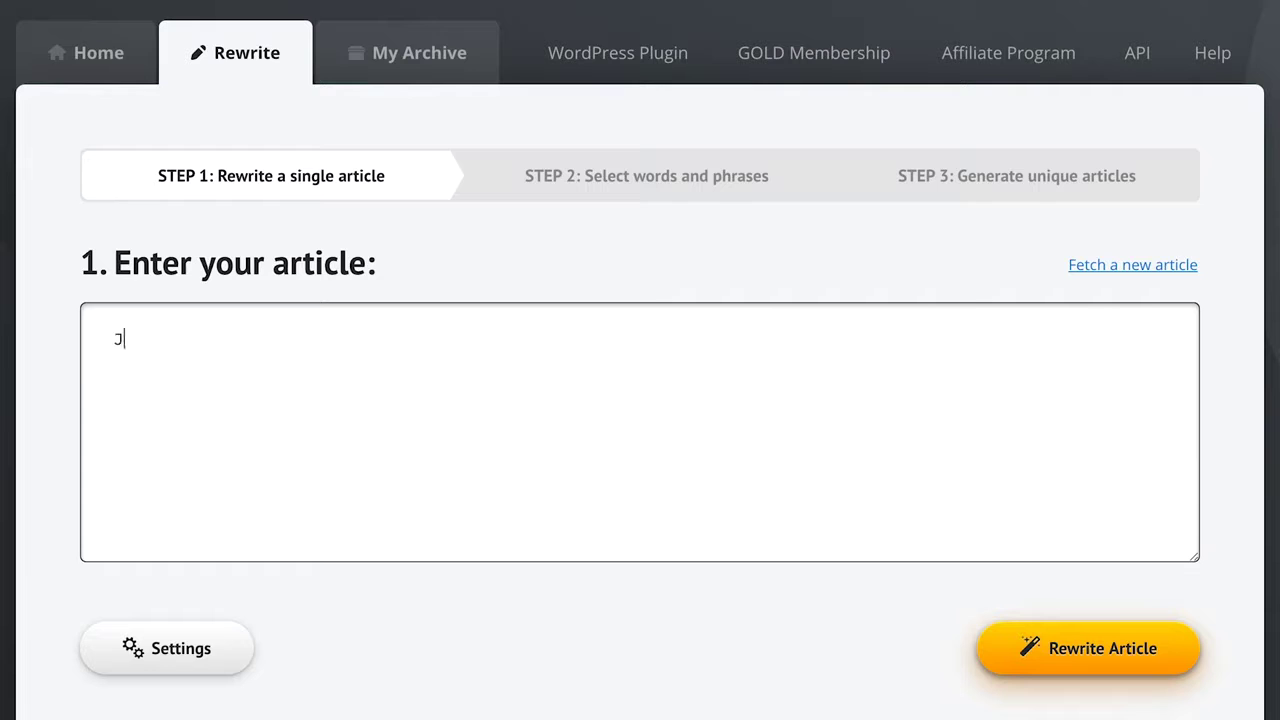
pyautogui.write('ohn can relax and read a book')
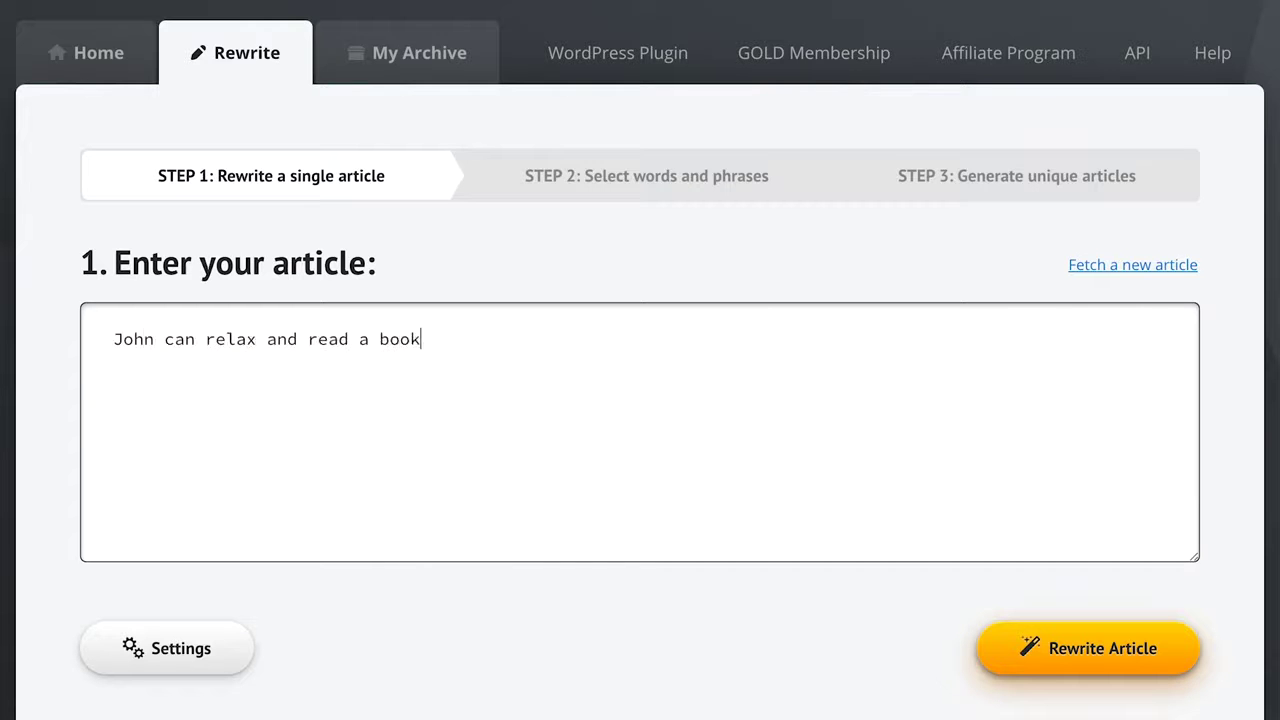
pyautogui.write(' because his kids can book the v')
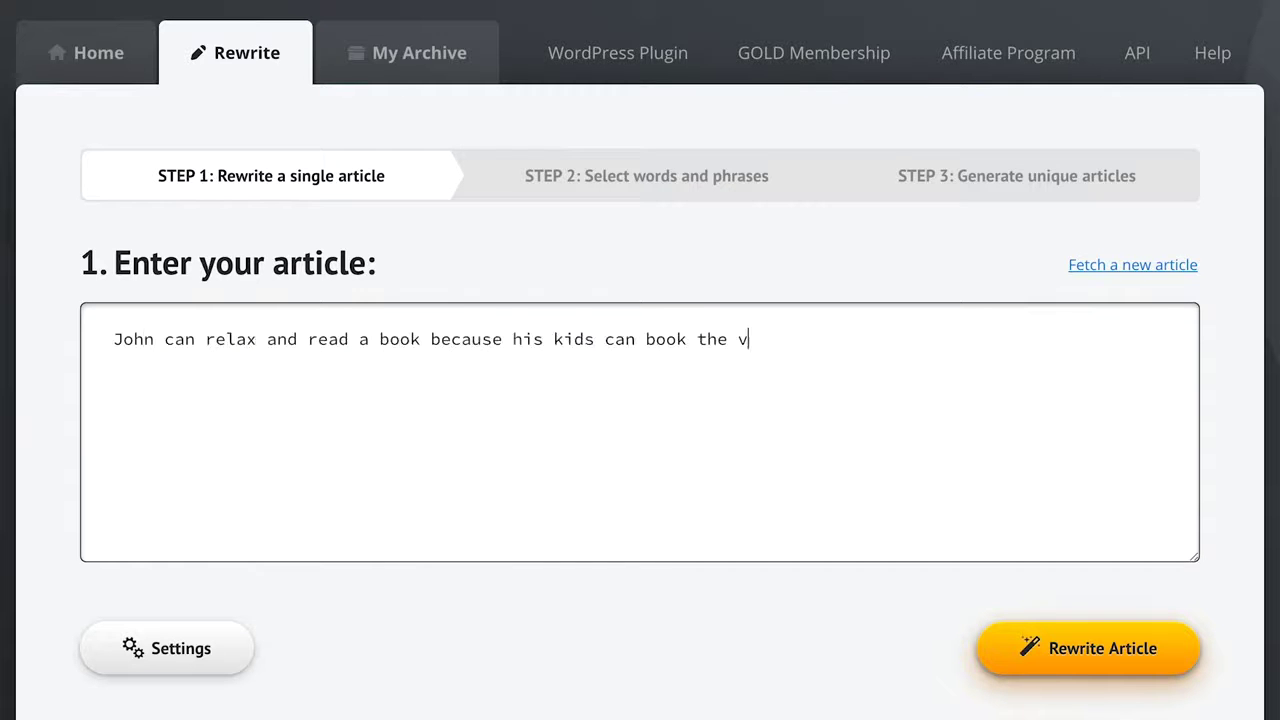
pyautogui.write('acation for him.')
pyautogui.press('Tab')
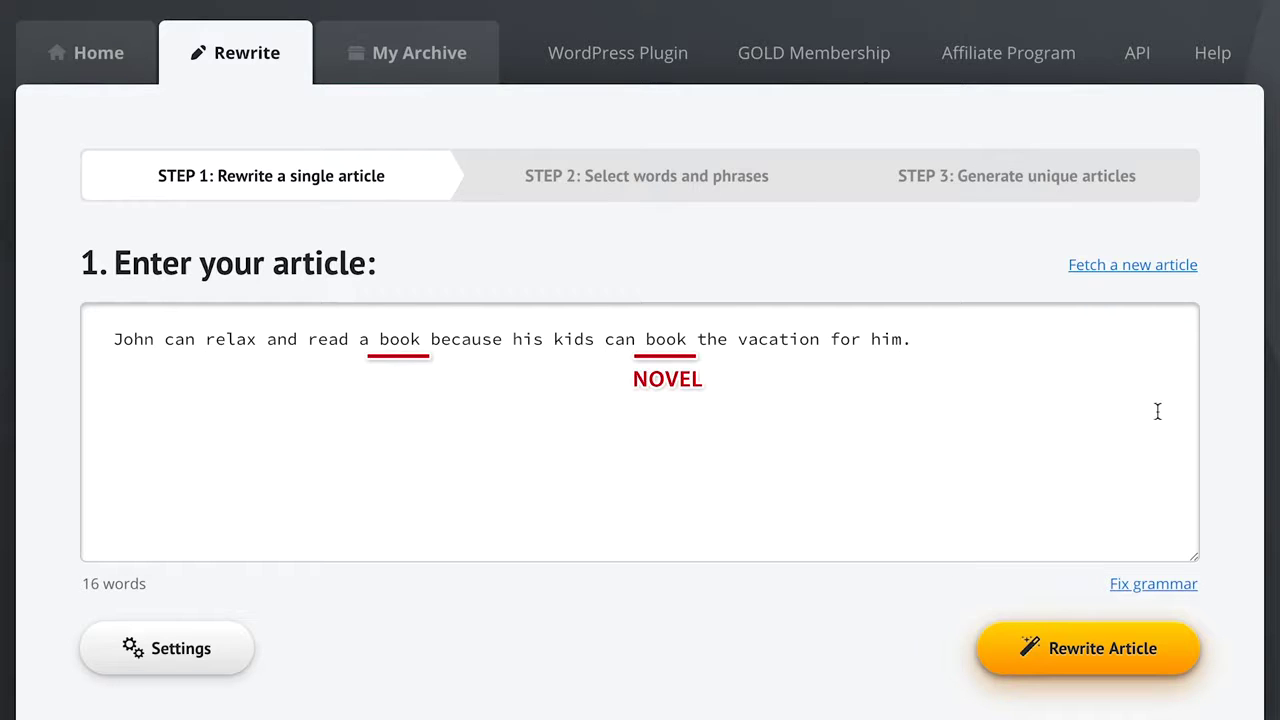
# Step: Submit the article for rewriting and give the two 'book's the synonyms 'novel' and 'make a reservation for'
pyautogui.click(1099, 656)
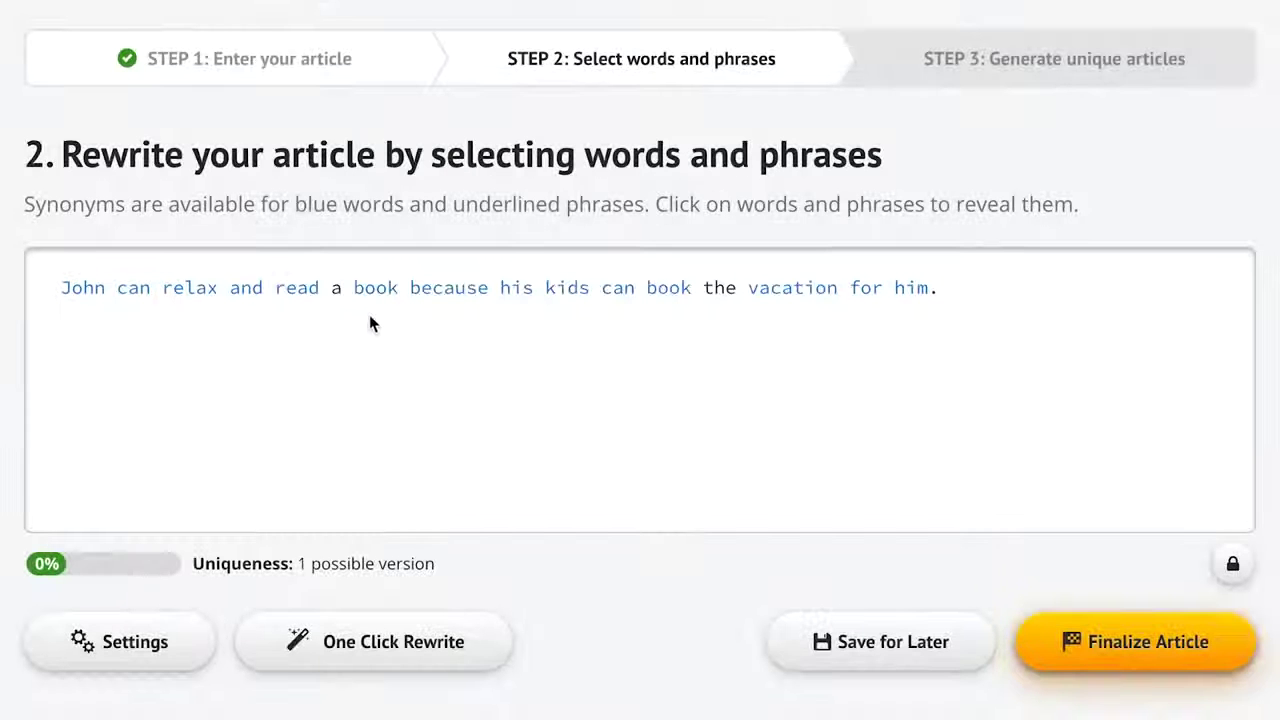
pyautogui.click(375, 298)
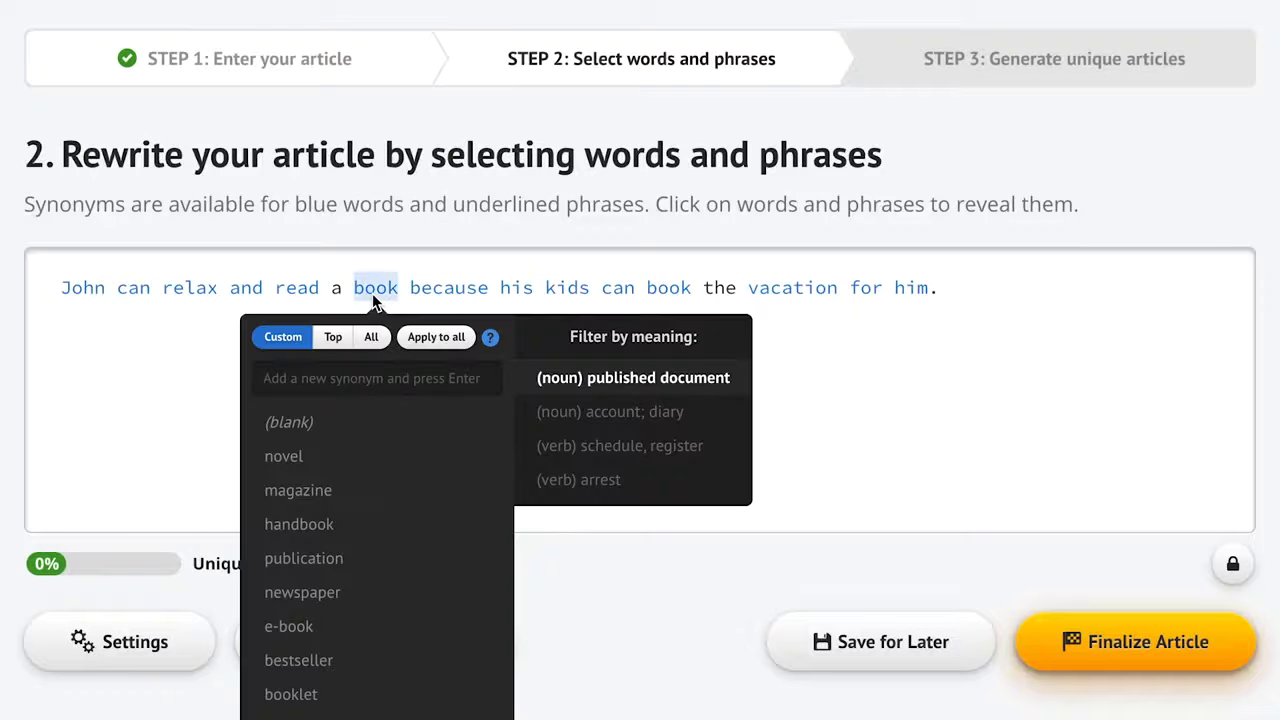
pyautogui.click(345, 462)
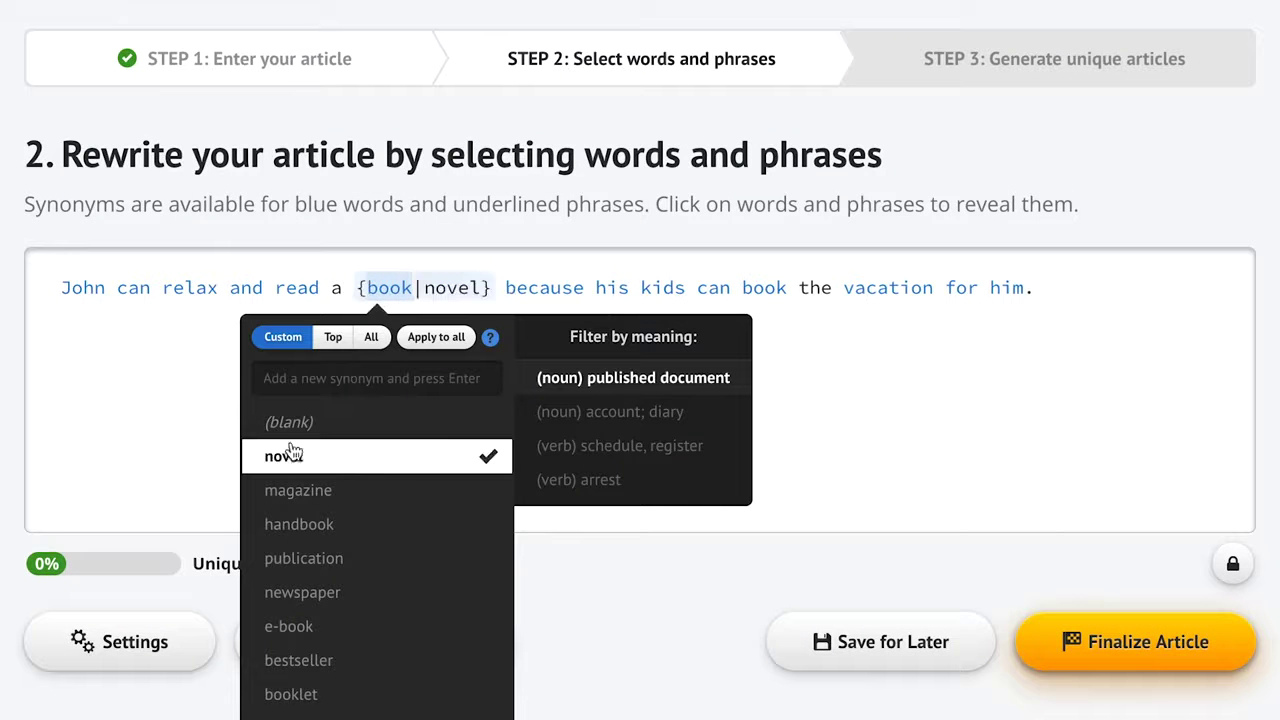
pyautogui.click(172, 457)
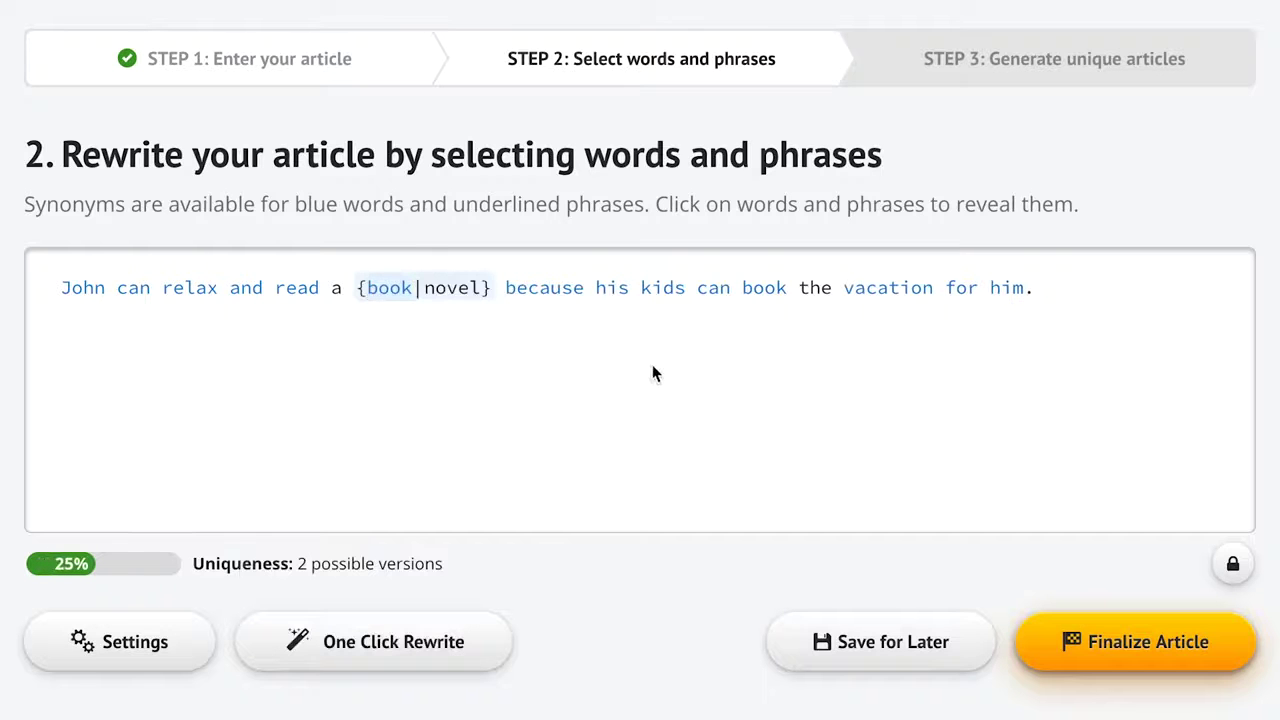
pyautogui.click(762, 299)
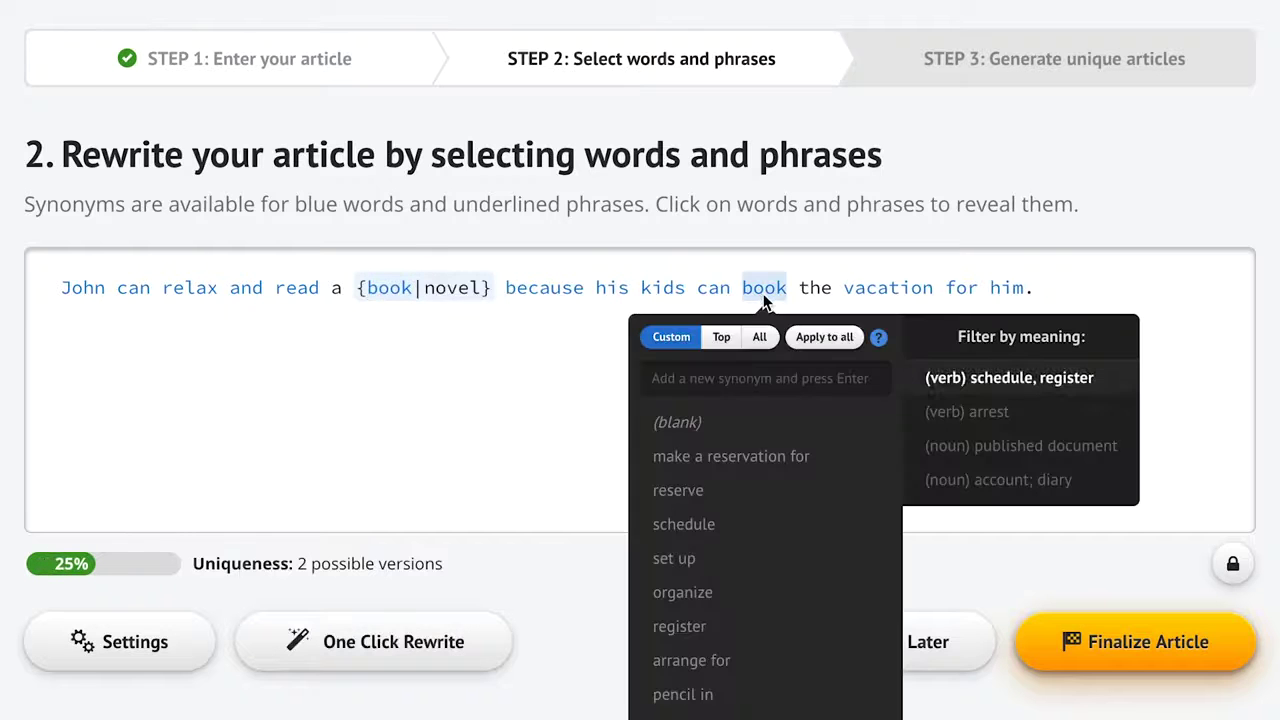
pyautogui.click(728, 468)
pyautogui.click(432, 467)
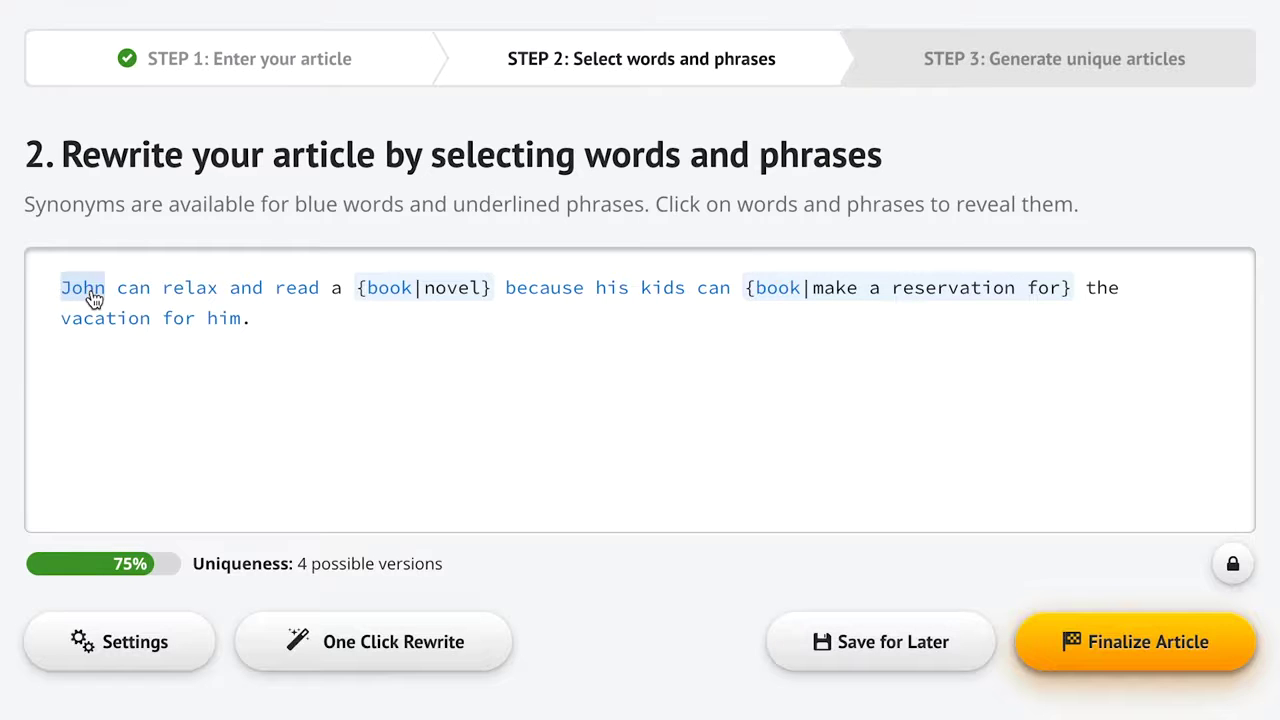
# Step: Give the two 'can's the synonyms 'is able to' and 'are able to'
pyautogui.click(134, 293)
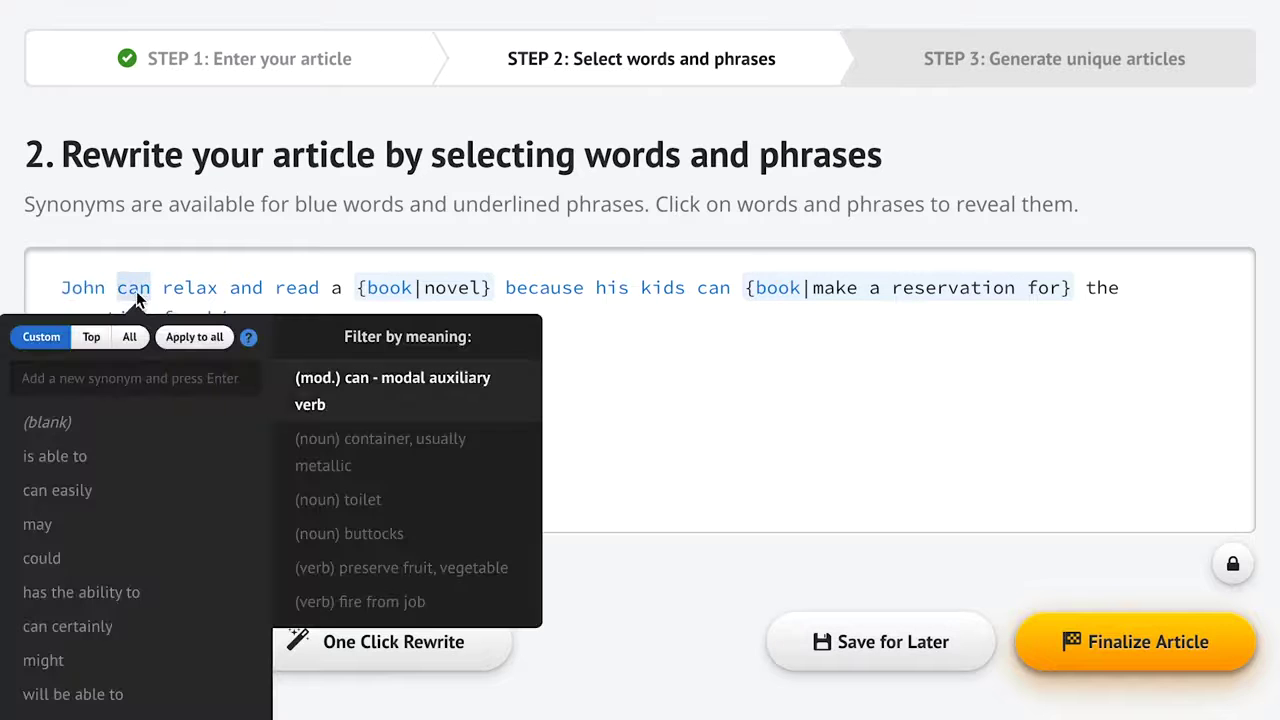
pyautogui.click(118, 458)
pyautogui.click(641, 436)
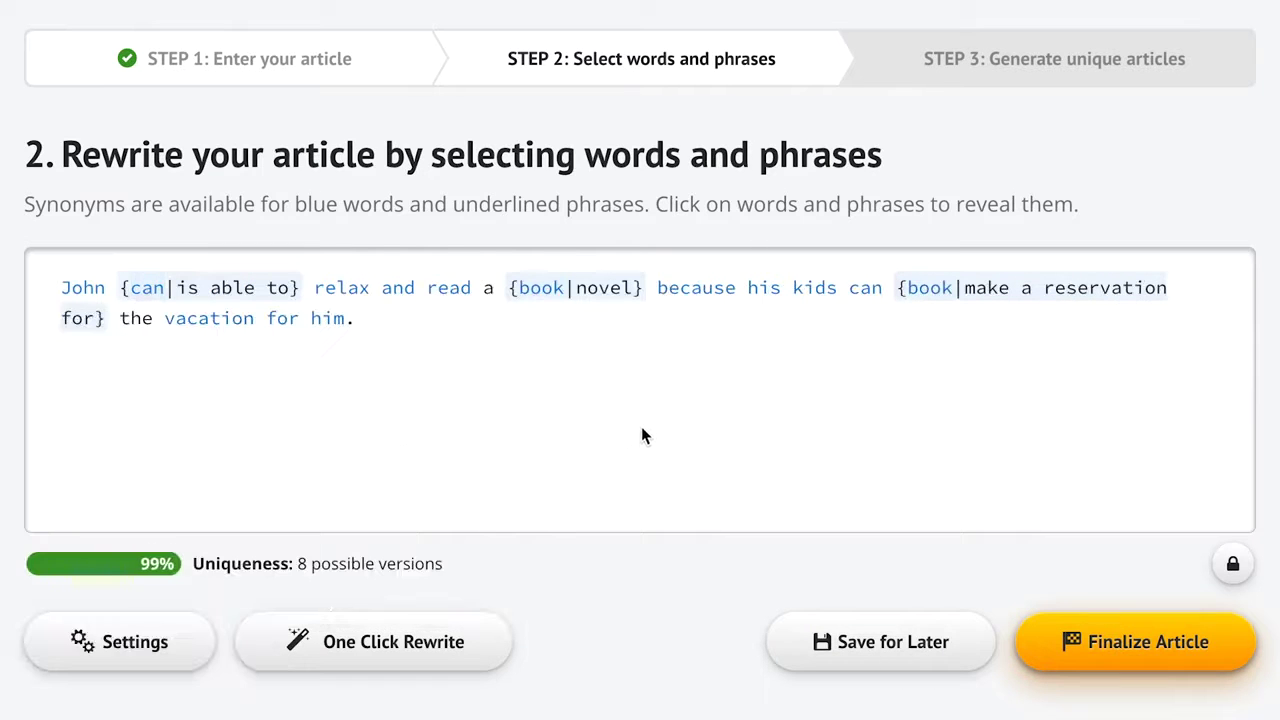
pyautogui.click(876, 287)
pyautogui.click(822, 458)
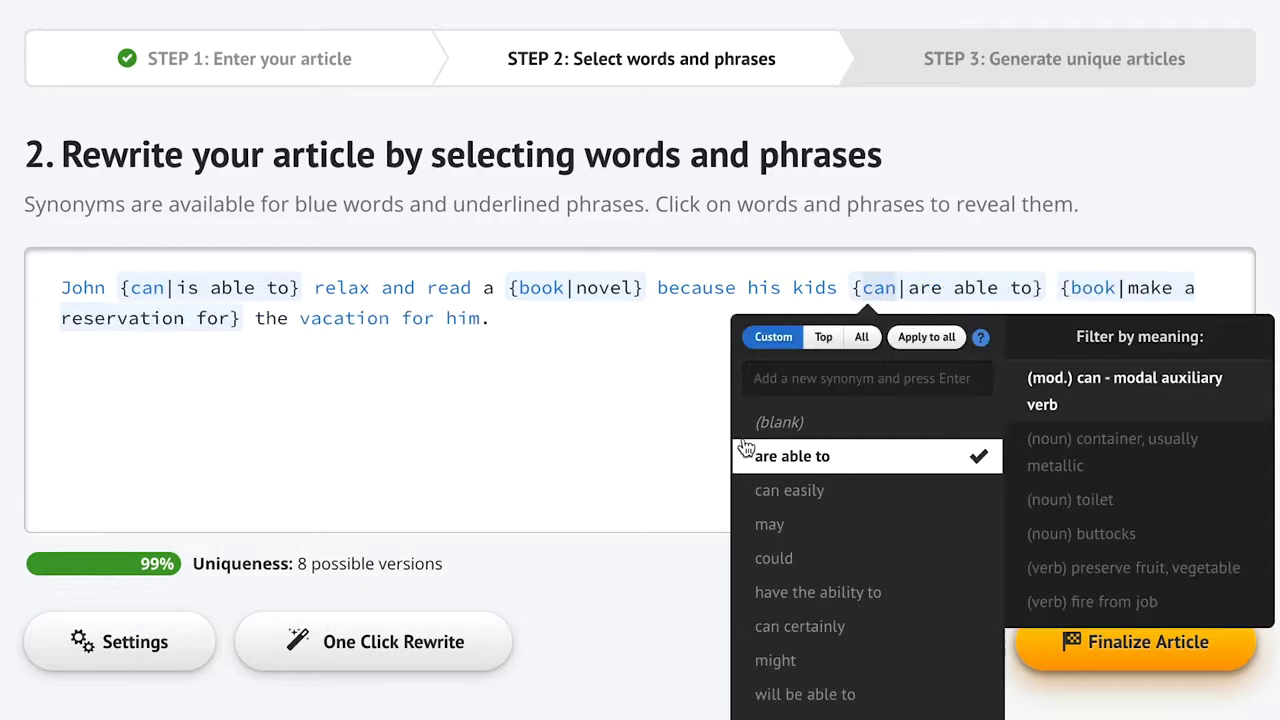
pyautogui.click(462, 416)
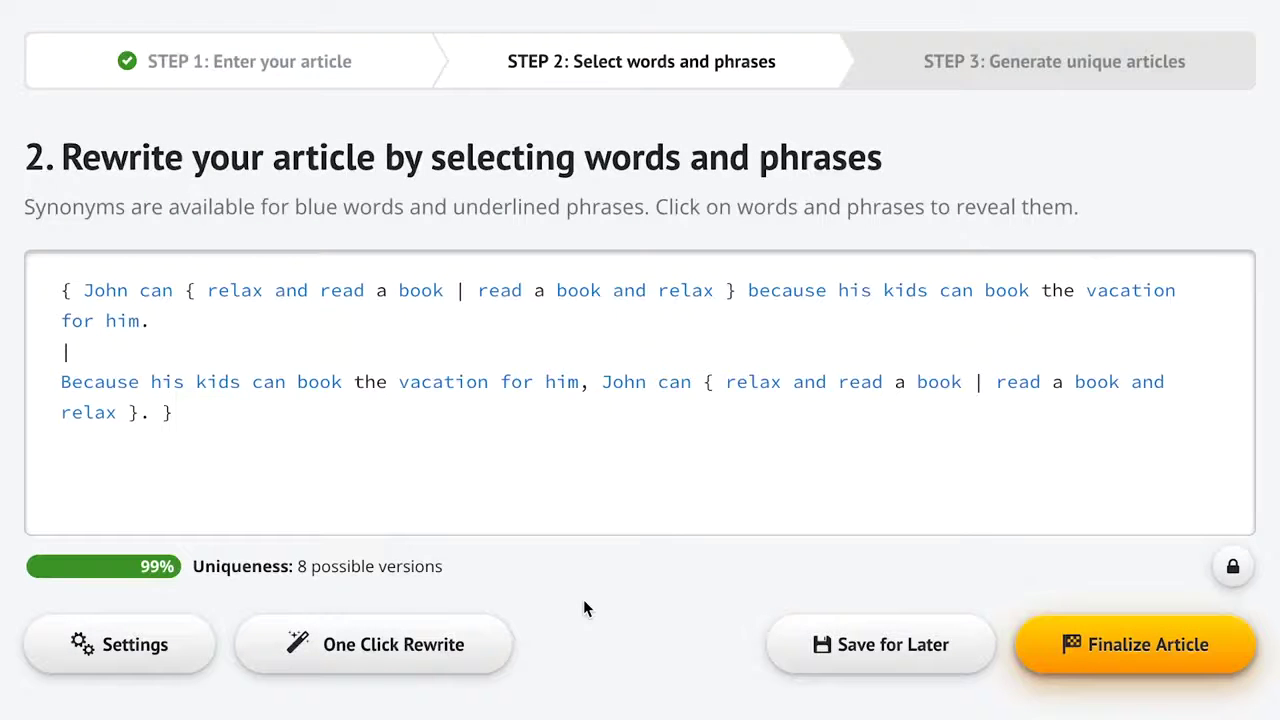
# Step: Give 'relax' the top synonyms plus 'take a break', applied to all four instances
pyautogui.click(234, 293)
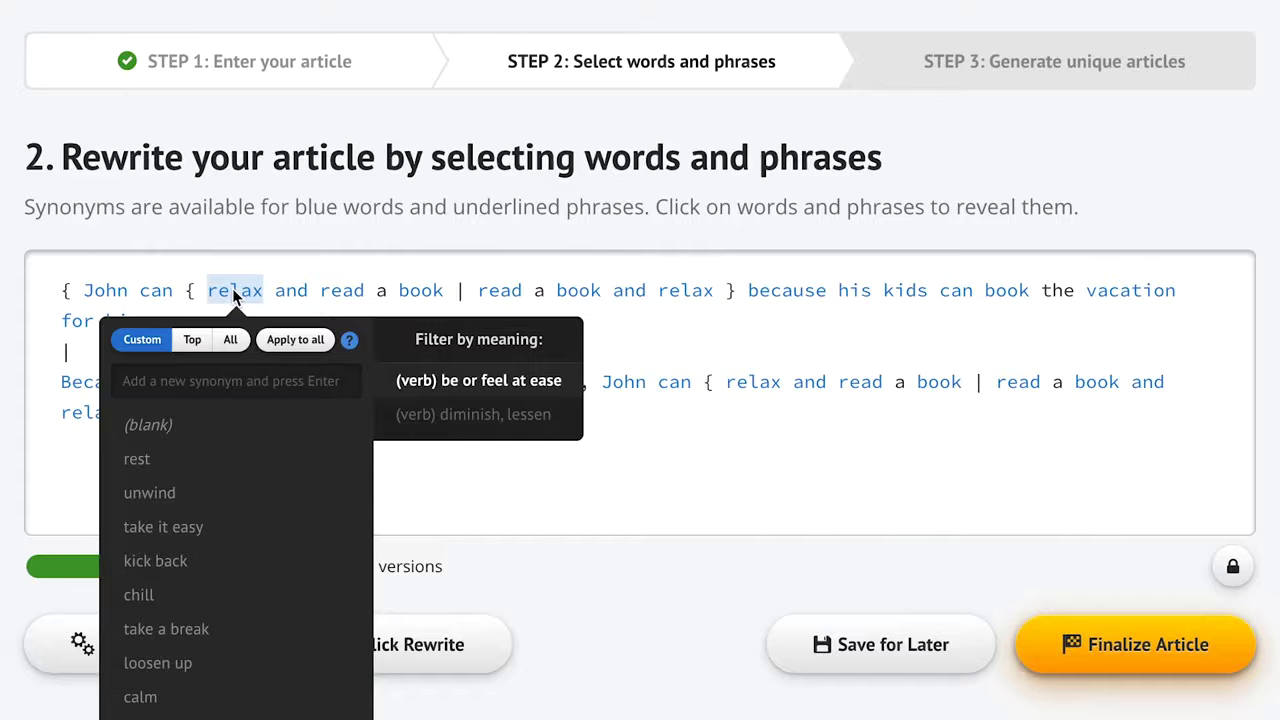
pyautogui.click(193, 343)
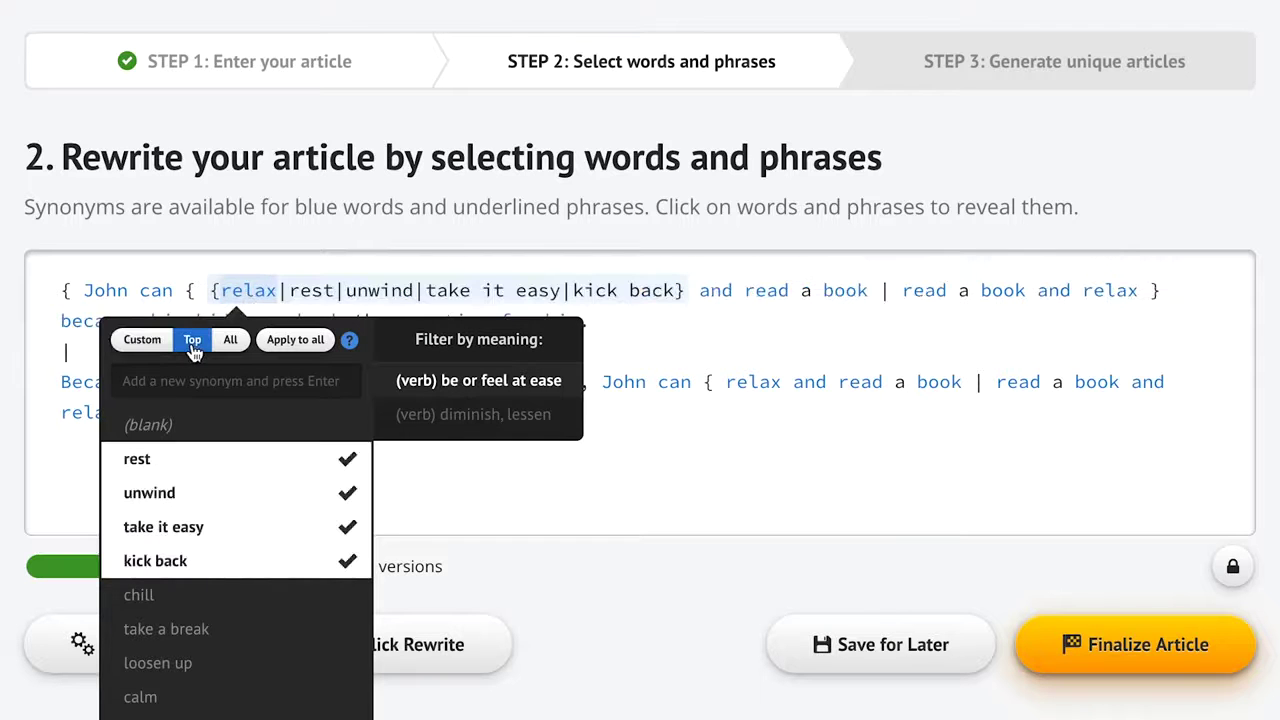
pyautogui.click(262, 631)
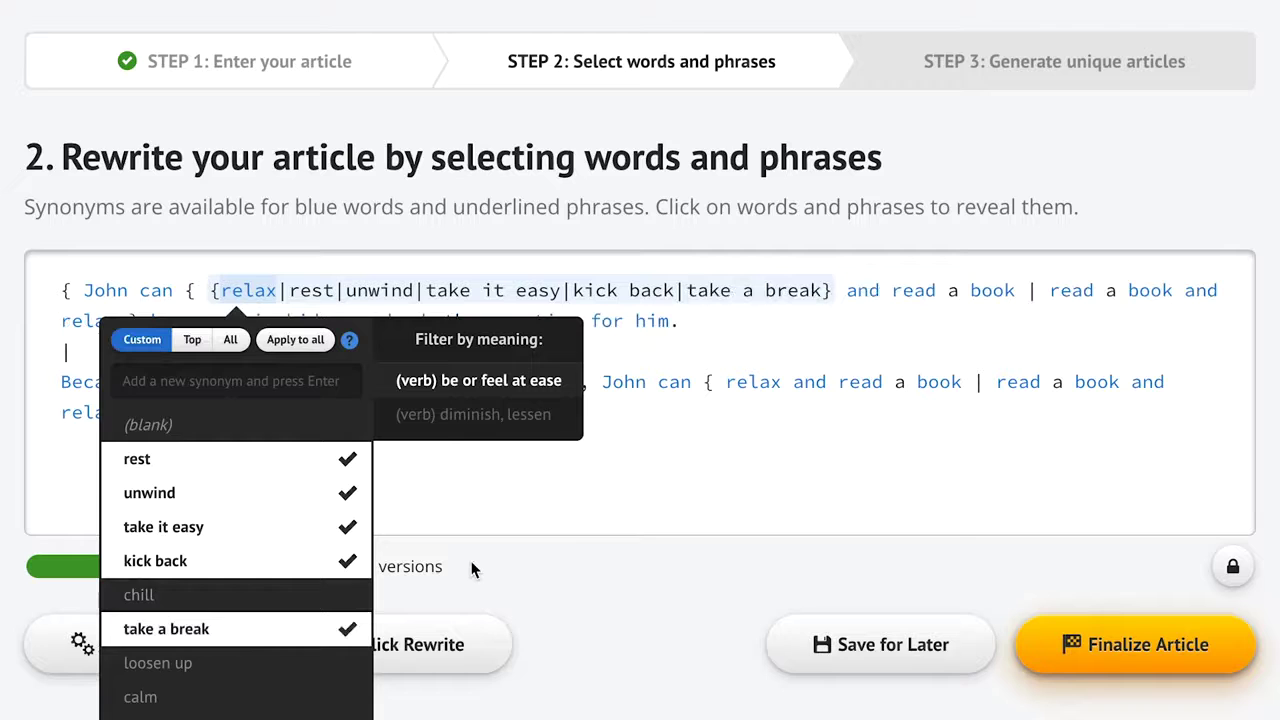
pyautogui.click(313, 353)
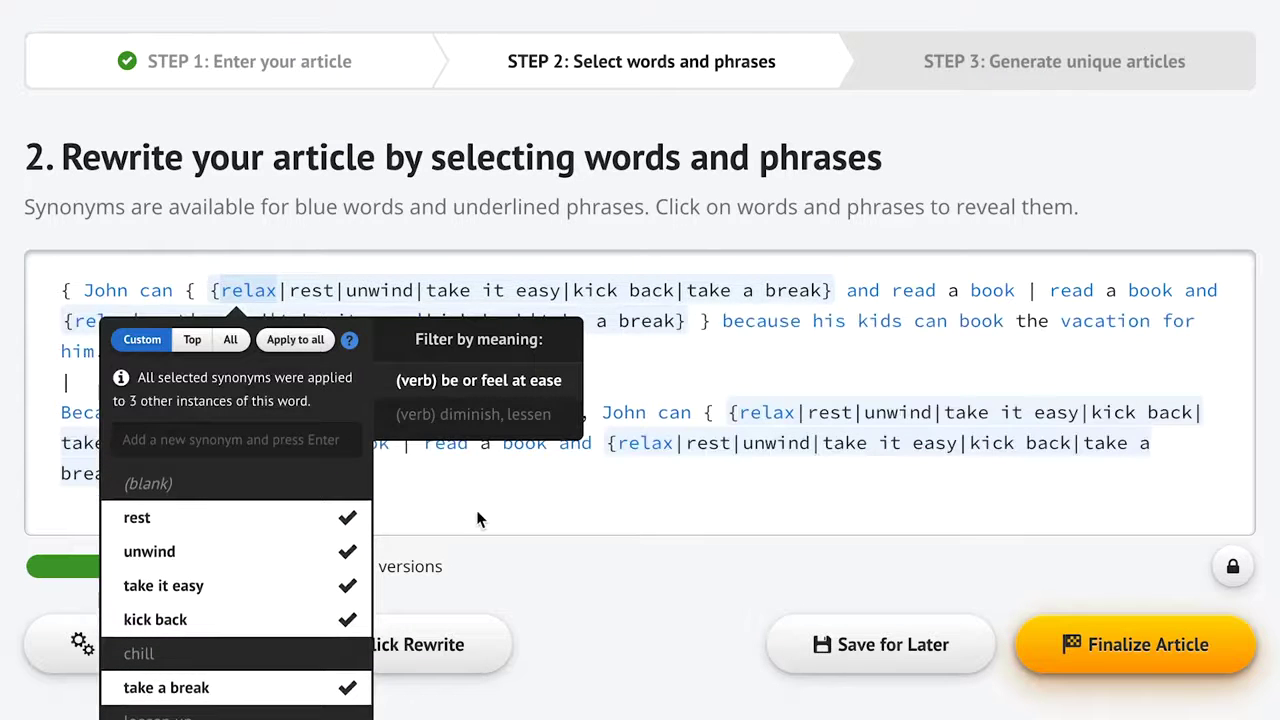
pyautogui.click(589, 566)
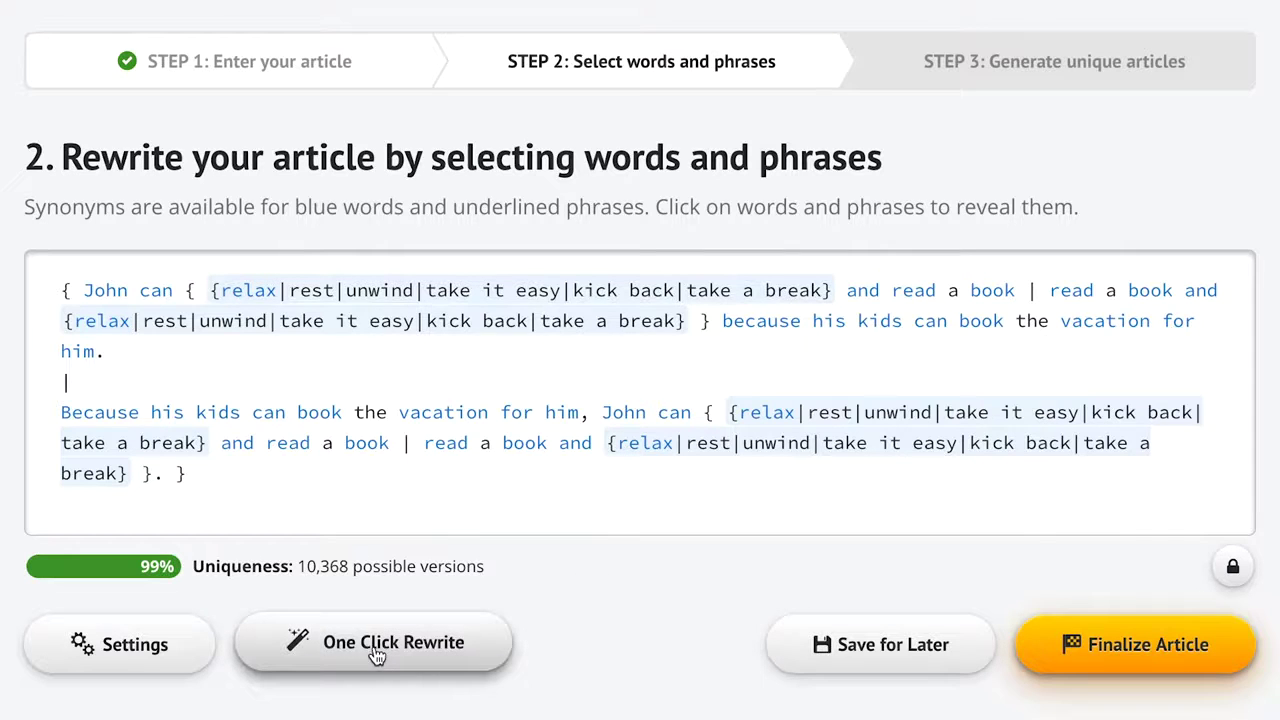
# Step: Auto-spin the whole article with One Click Rewrite and finalize it
pyautogui.click(377, 652)
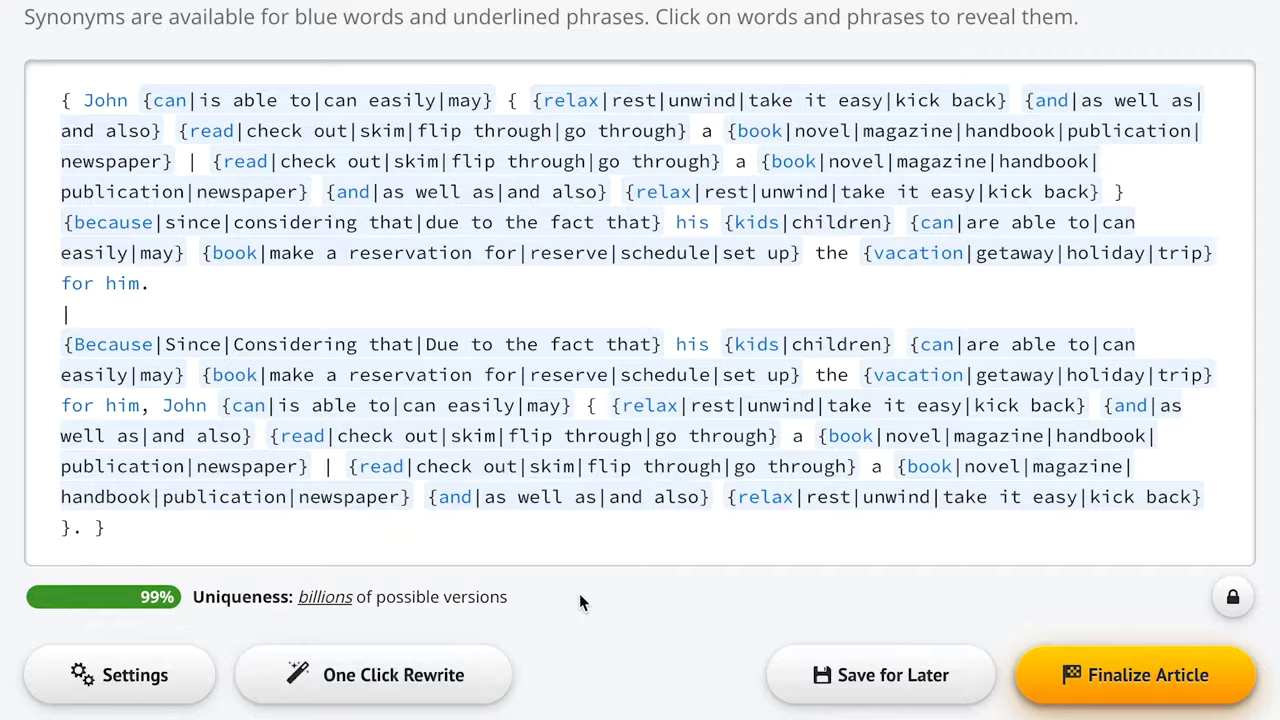
pyautogui.click(1130, 672)
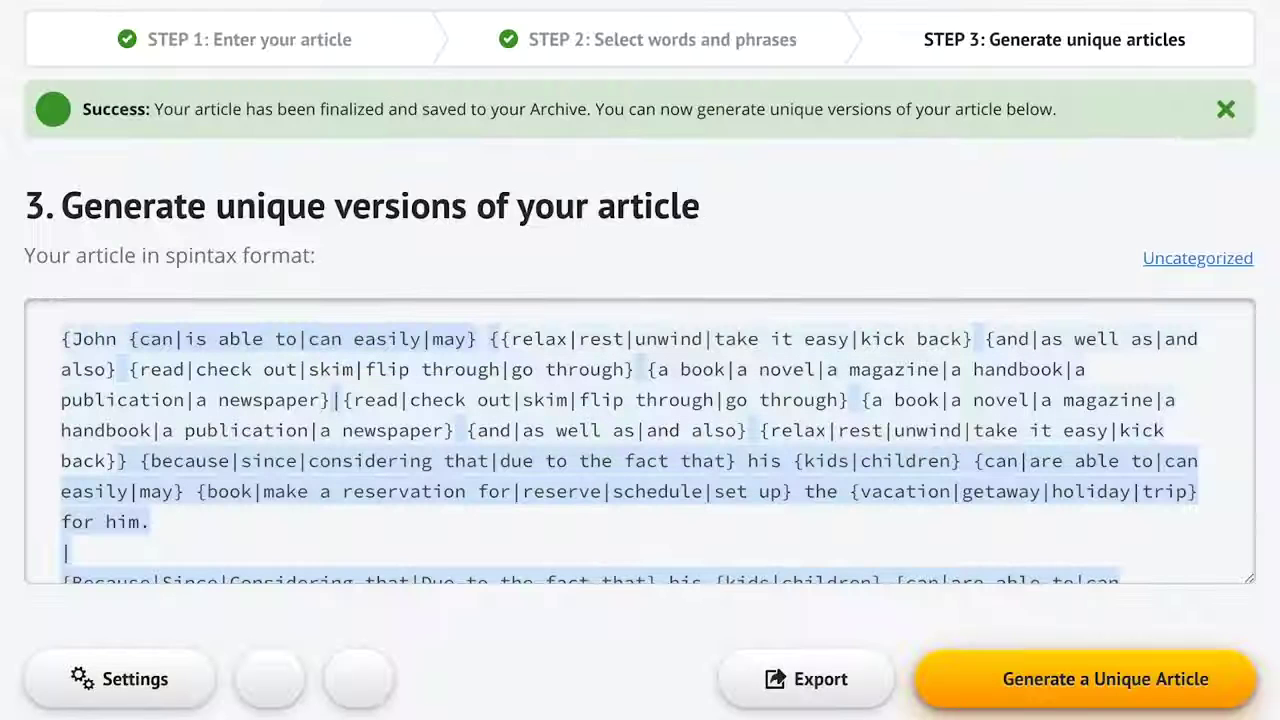
# Step: Generate a unique version of the finalized article, then generate another to replace it
pyautogui.click(1180, 672)
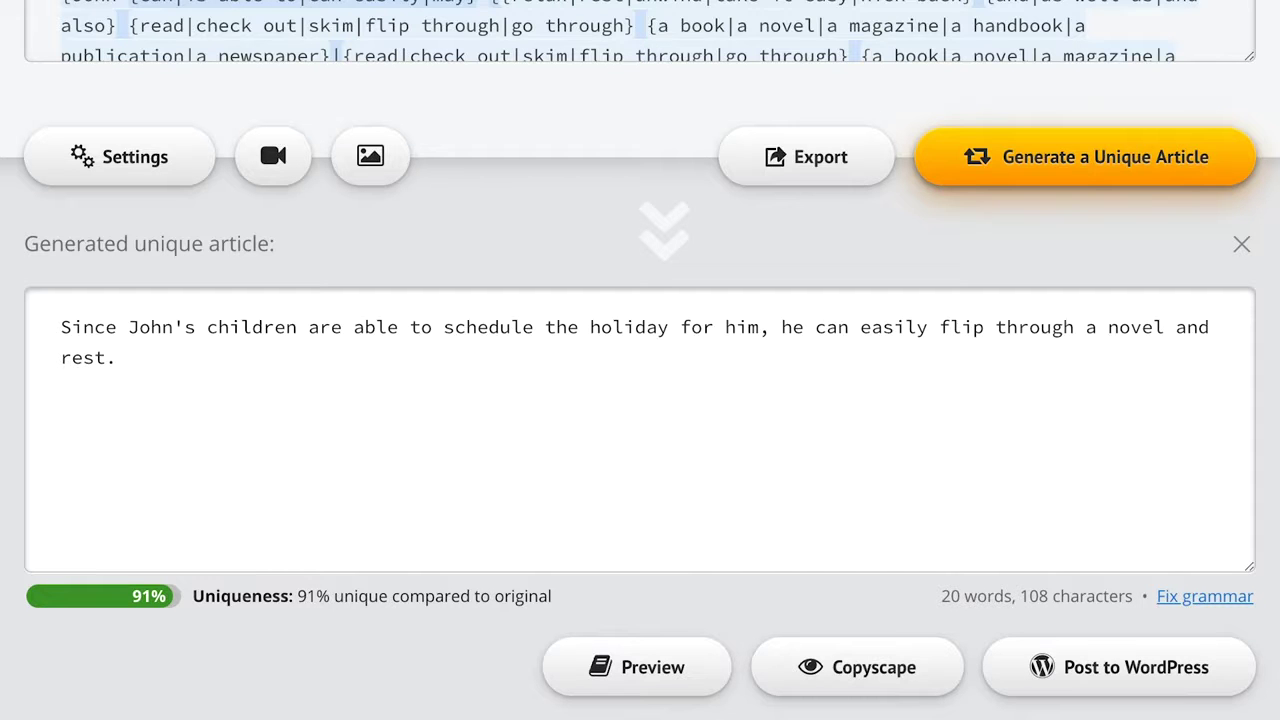
pyautogui.click(1124, 176)
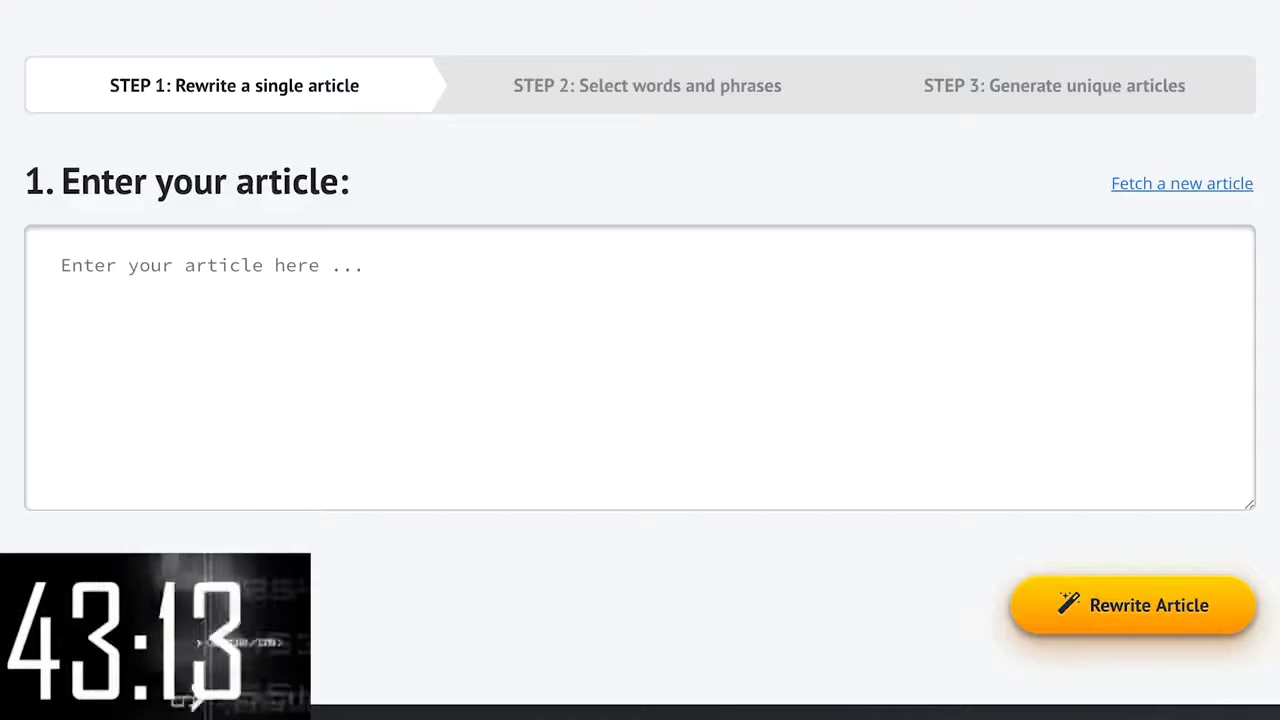
# Step: Fetch 'Learning the Basics of the Guitar' via a 'guitar lessons' search, auto-rewrite it, and finalize it
pyautogui.click(1164, 185)
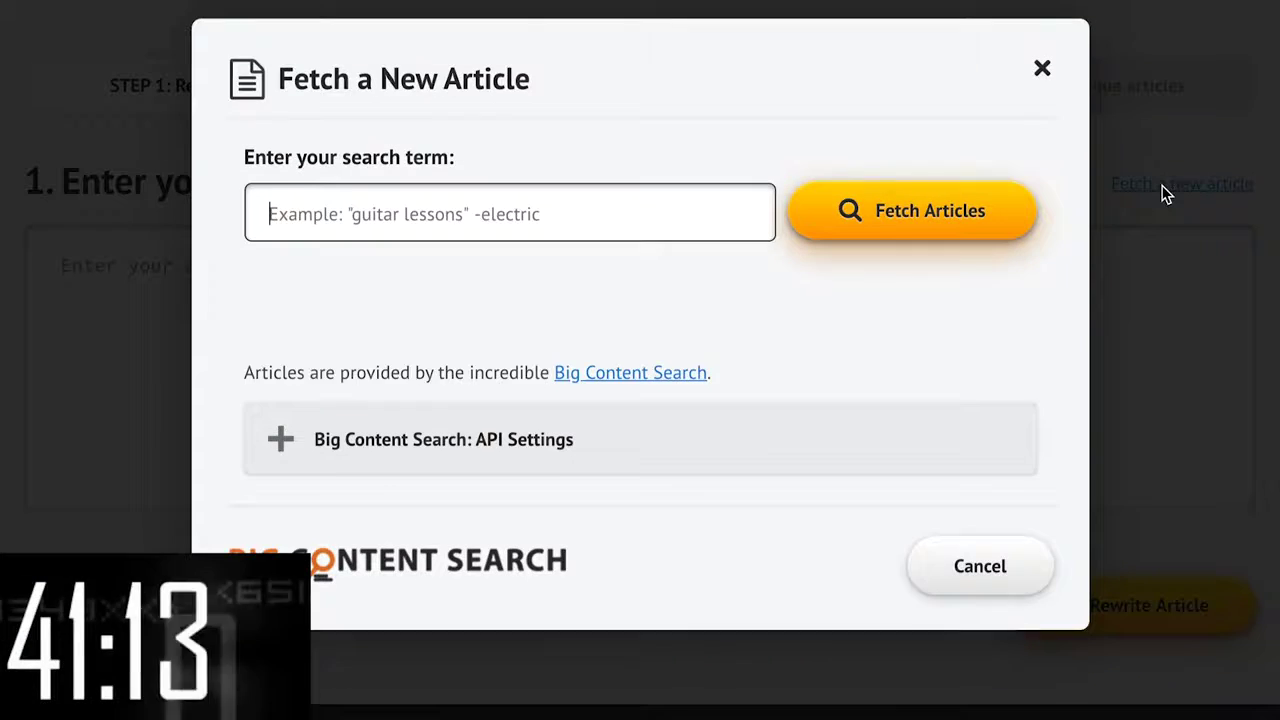
pyautogui.write('guitar lessons')
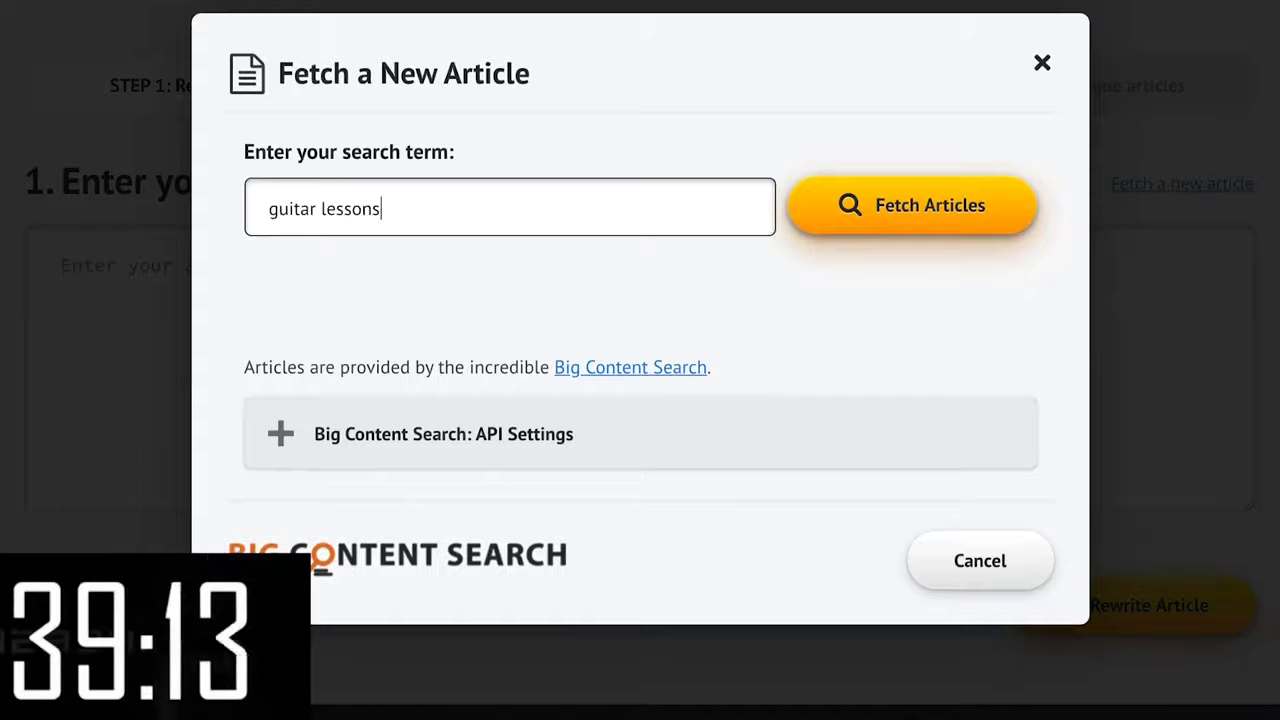
pyautogui.click(957, 229)
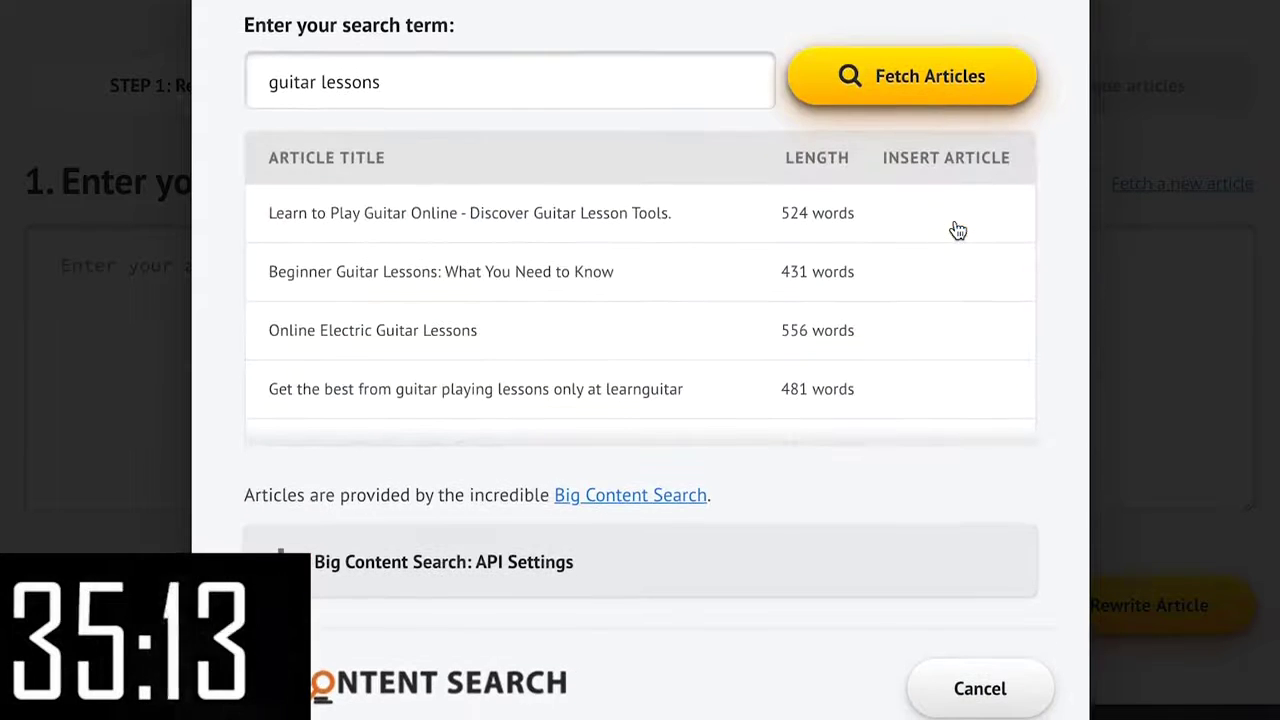
pyautogui.scroll(-2, 768, 276)
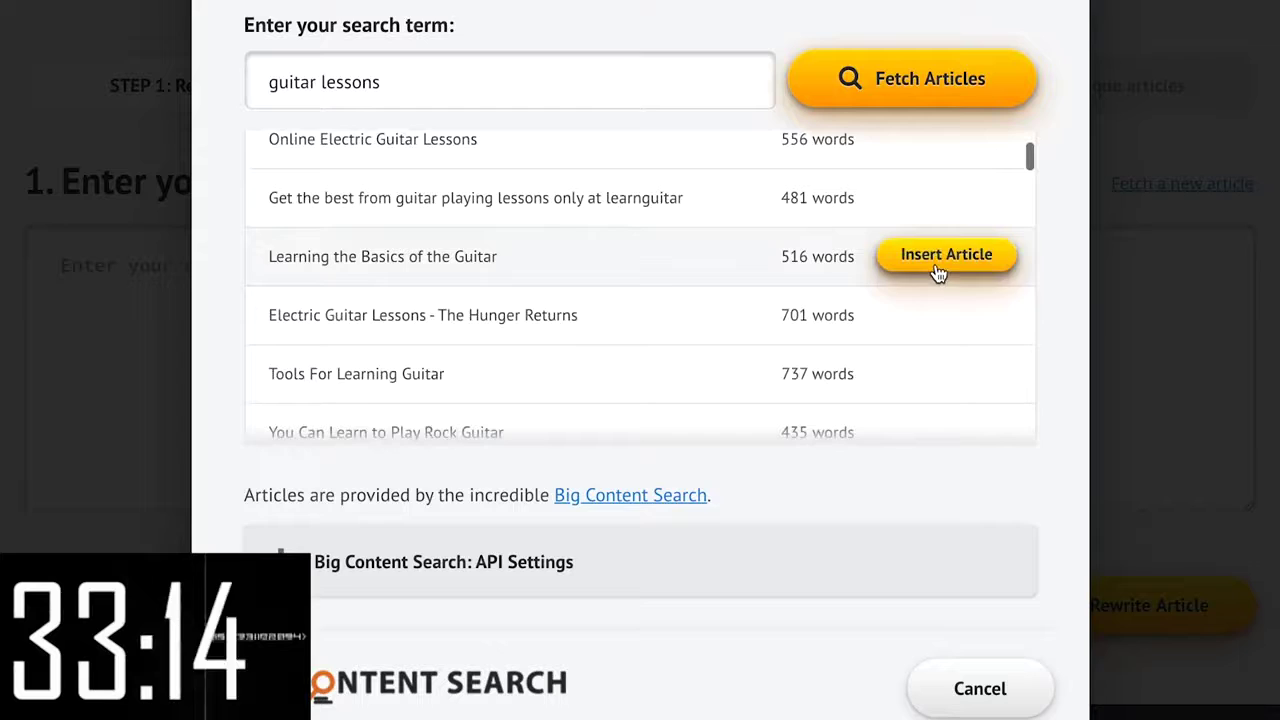
pyautogui.click(937, 264)
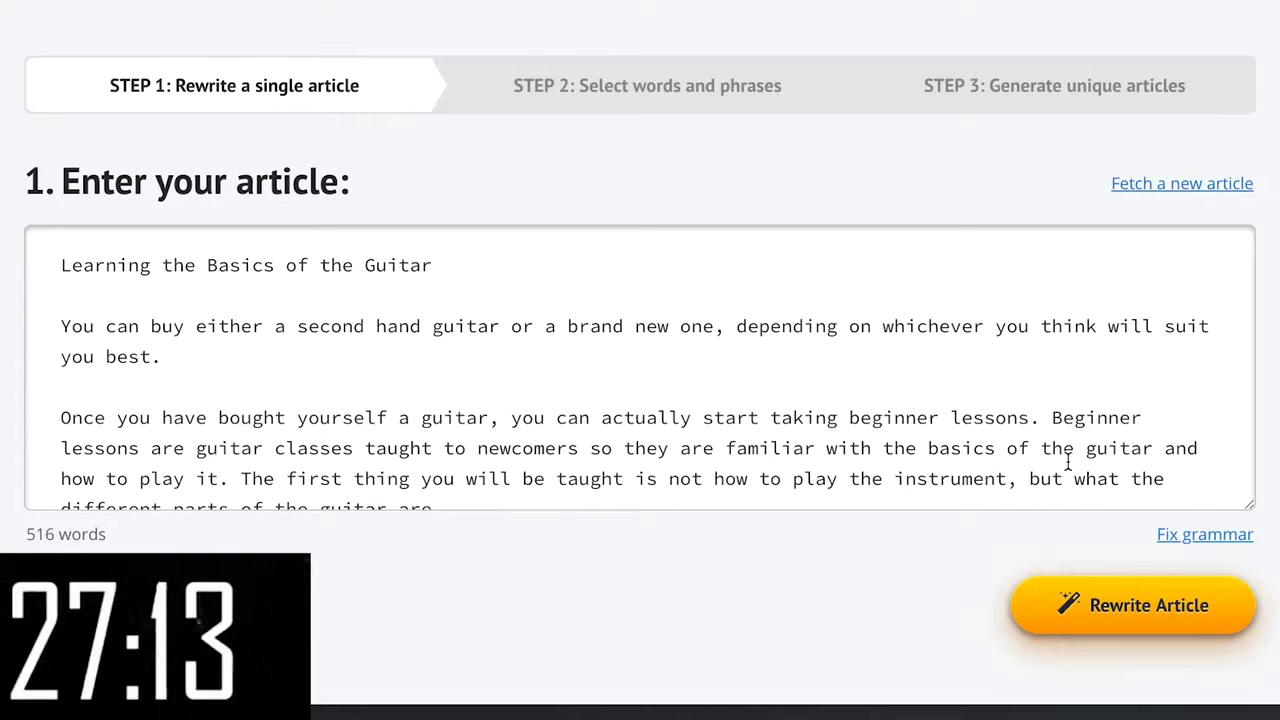
pyautogui.click(1130, 625)
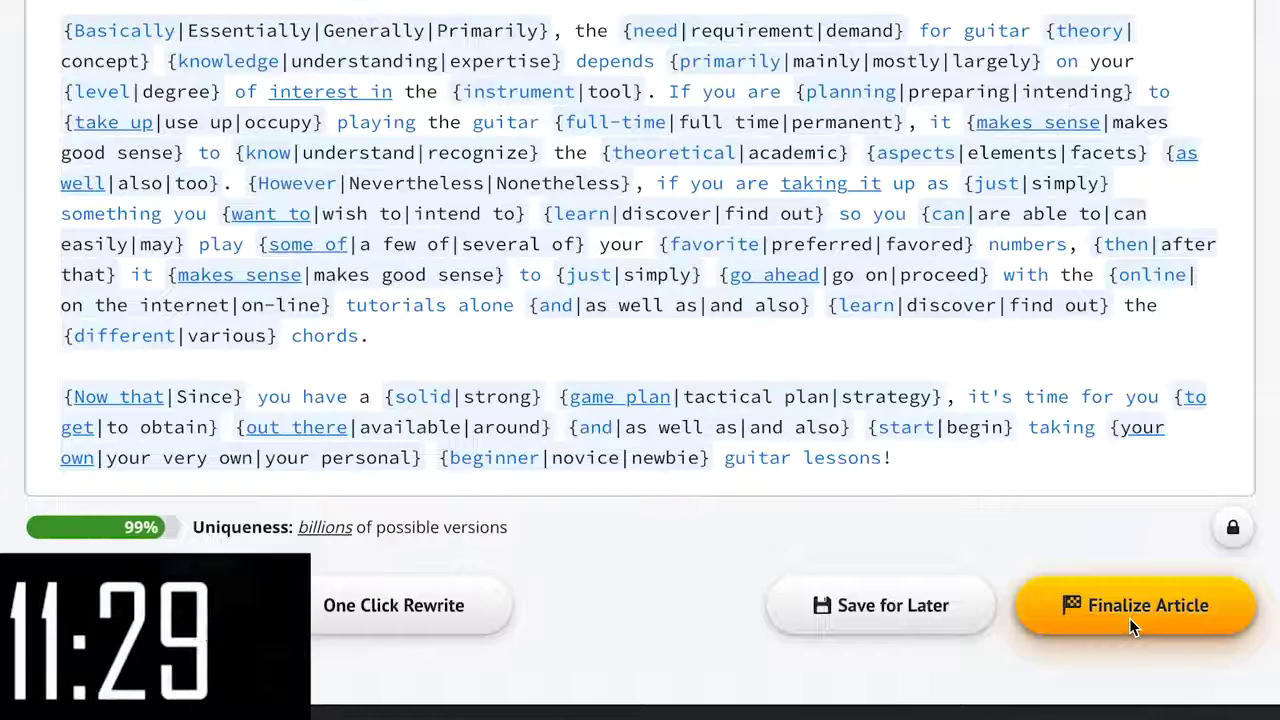
pyautogui.click(1129, 618)
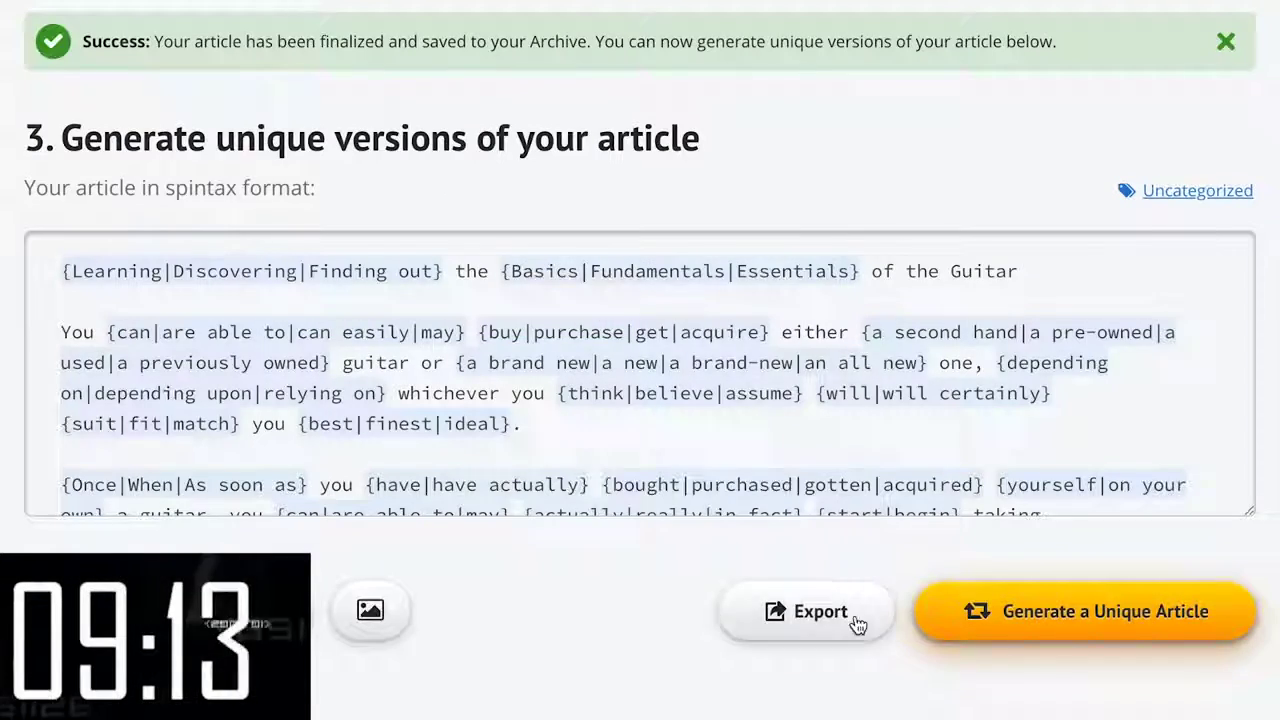
# Step: Export 500 unique guitar-article versions as separate text files in a ZIP and download them
pyautogui.click(848, 618)
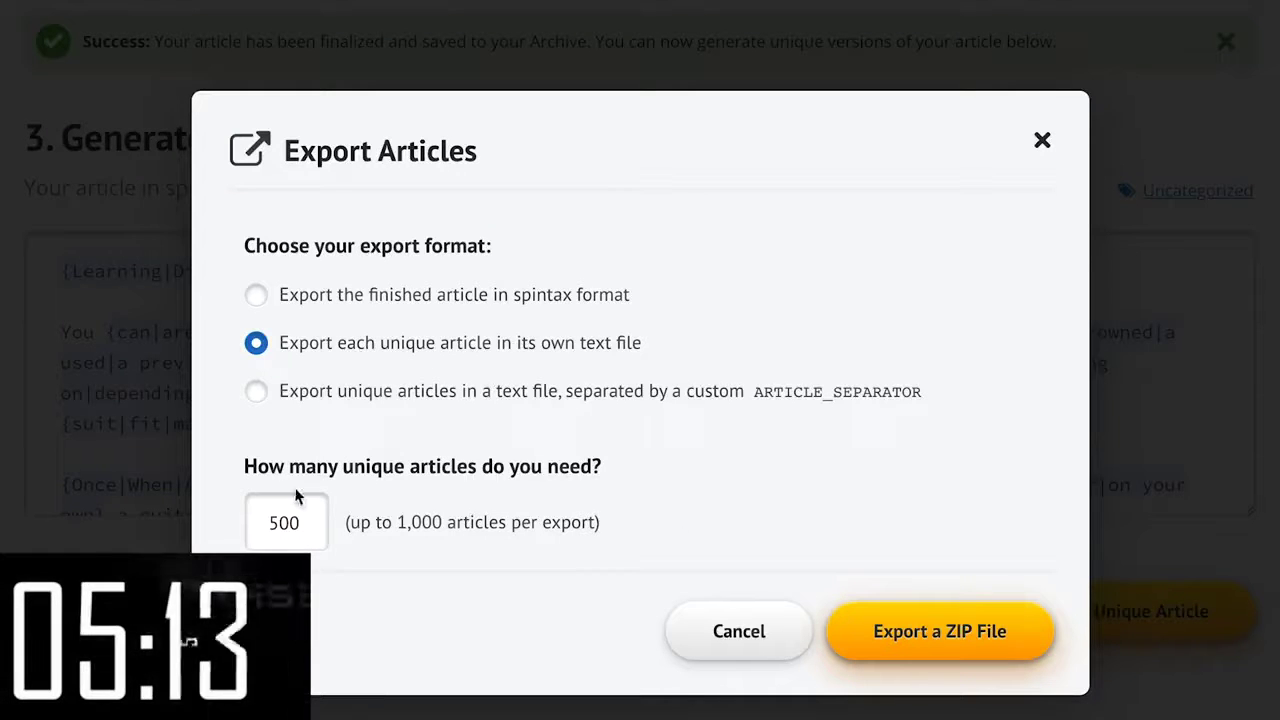
pyautogui.click(944, 630)
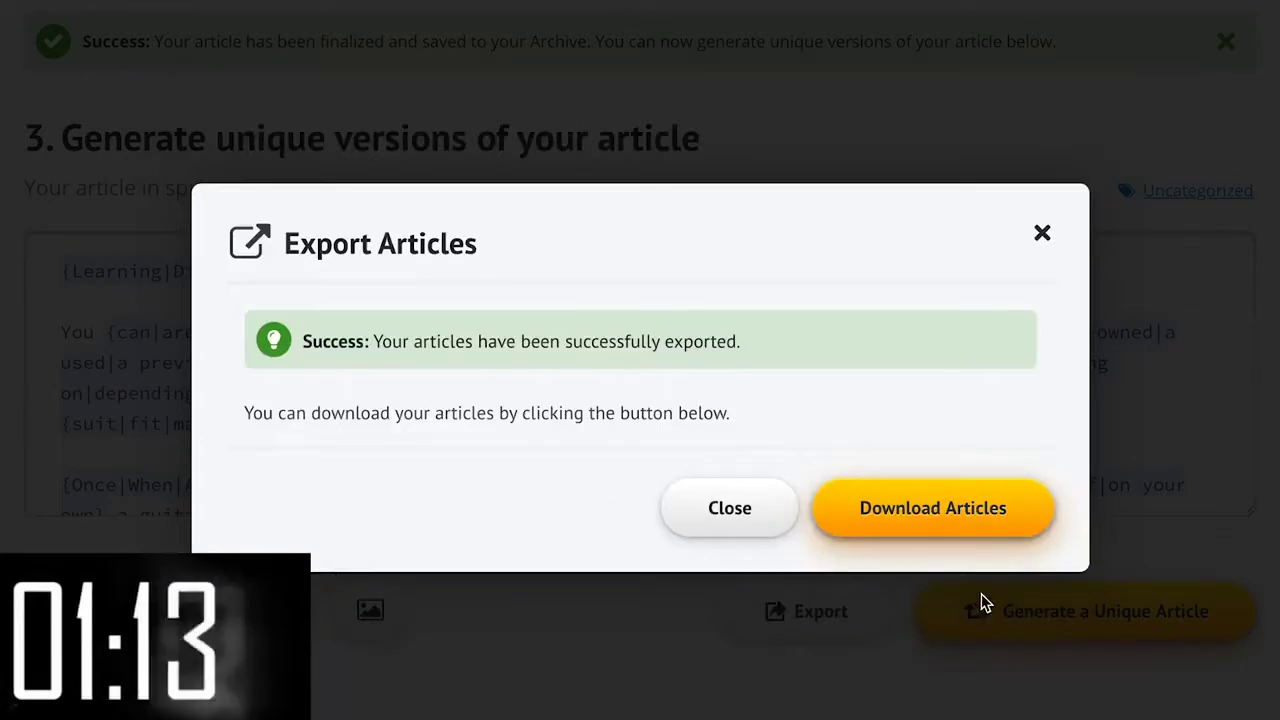
pyautogui.click(970, 515)
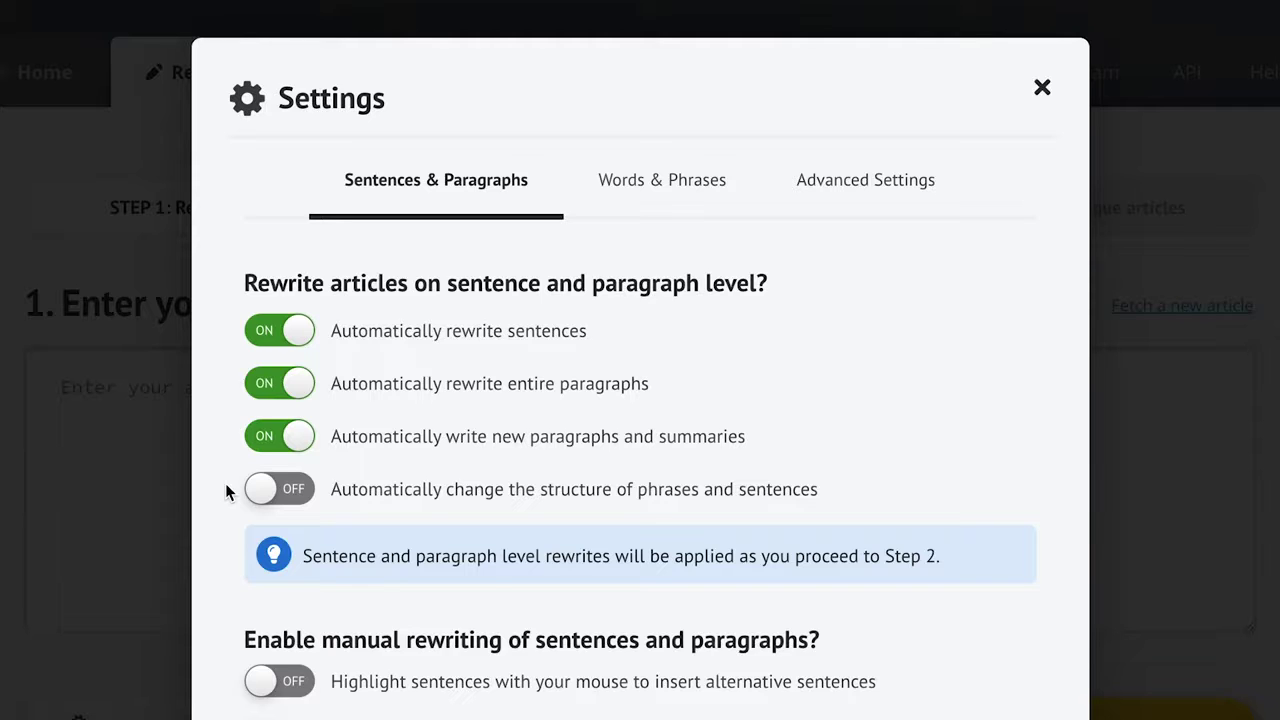
# Step: Set synonym use to Most readable and toggle multi-level nested spinning in advanced settings
pyautogui.click(648, 196)
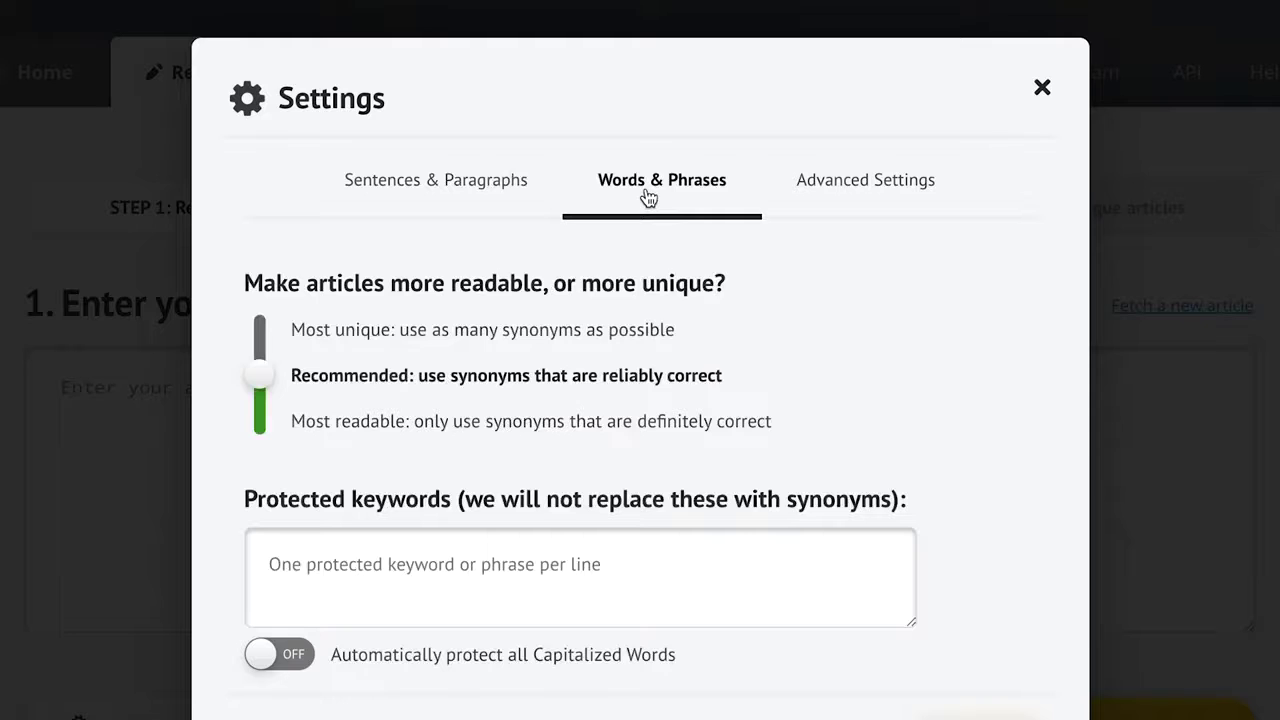
pyautogui.click(375, 337)
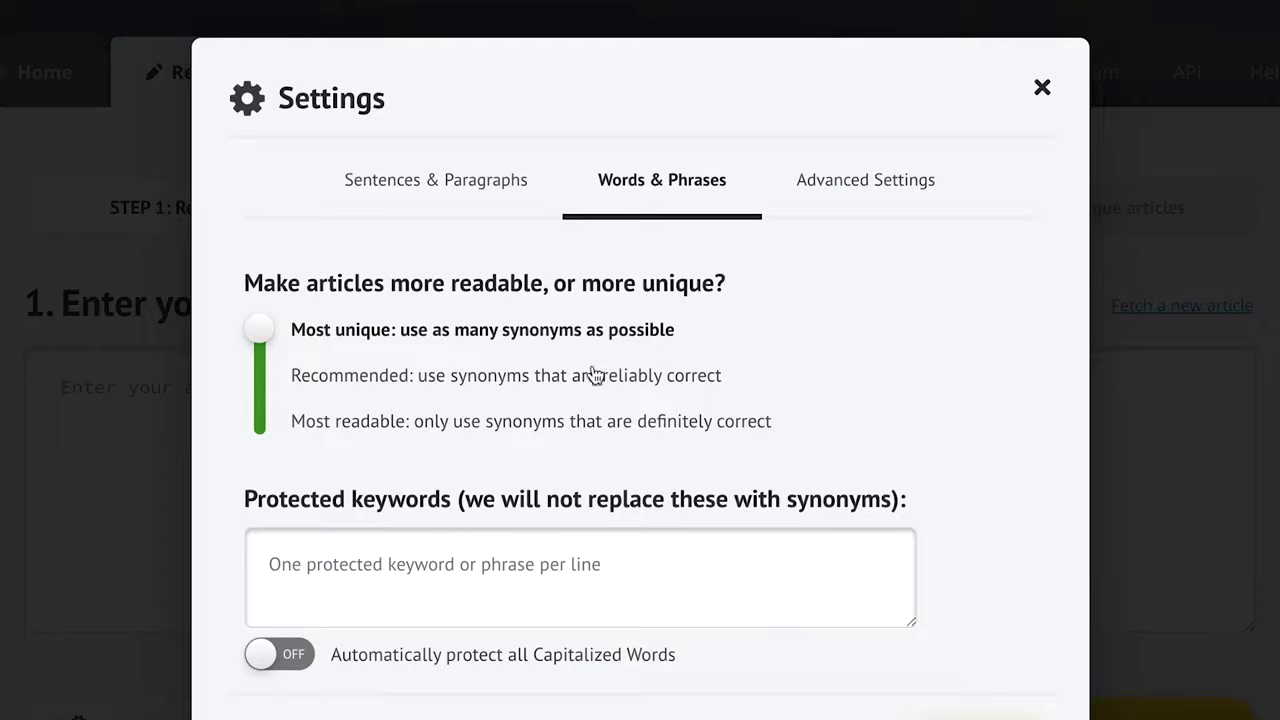
pyautogui.click(557, 387)
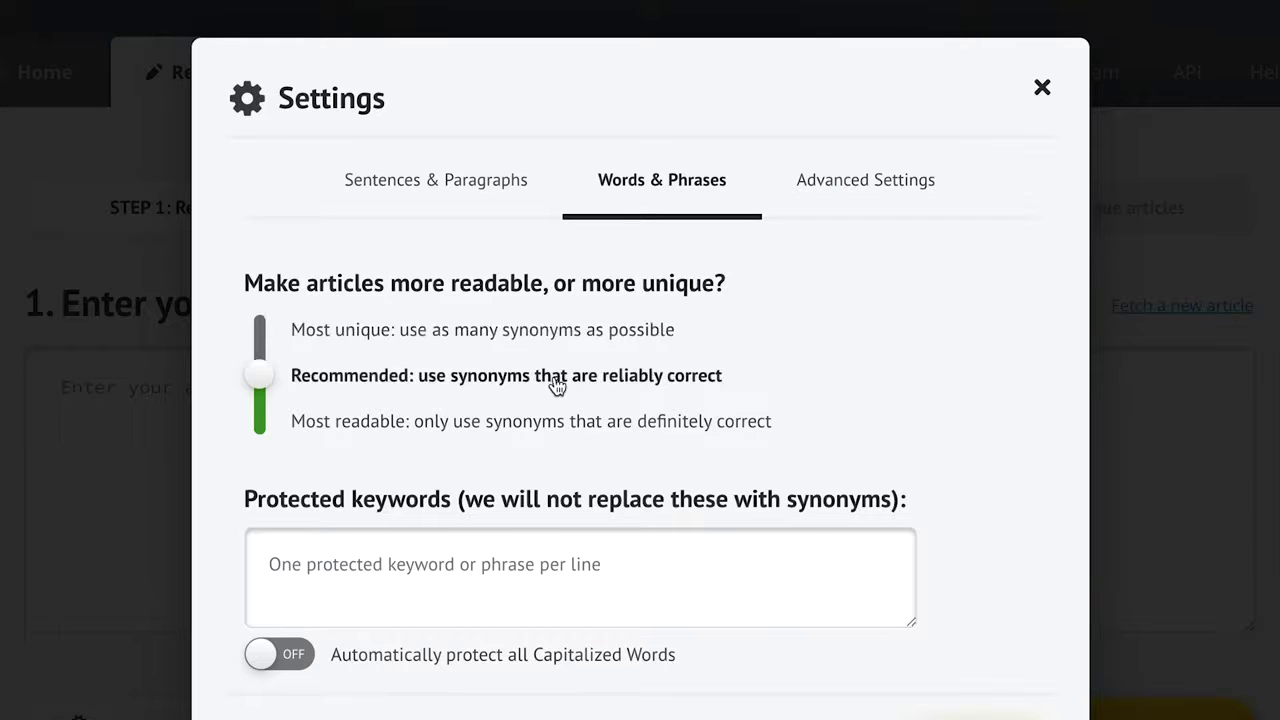
pyautogui.click(407, 431)
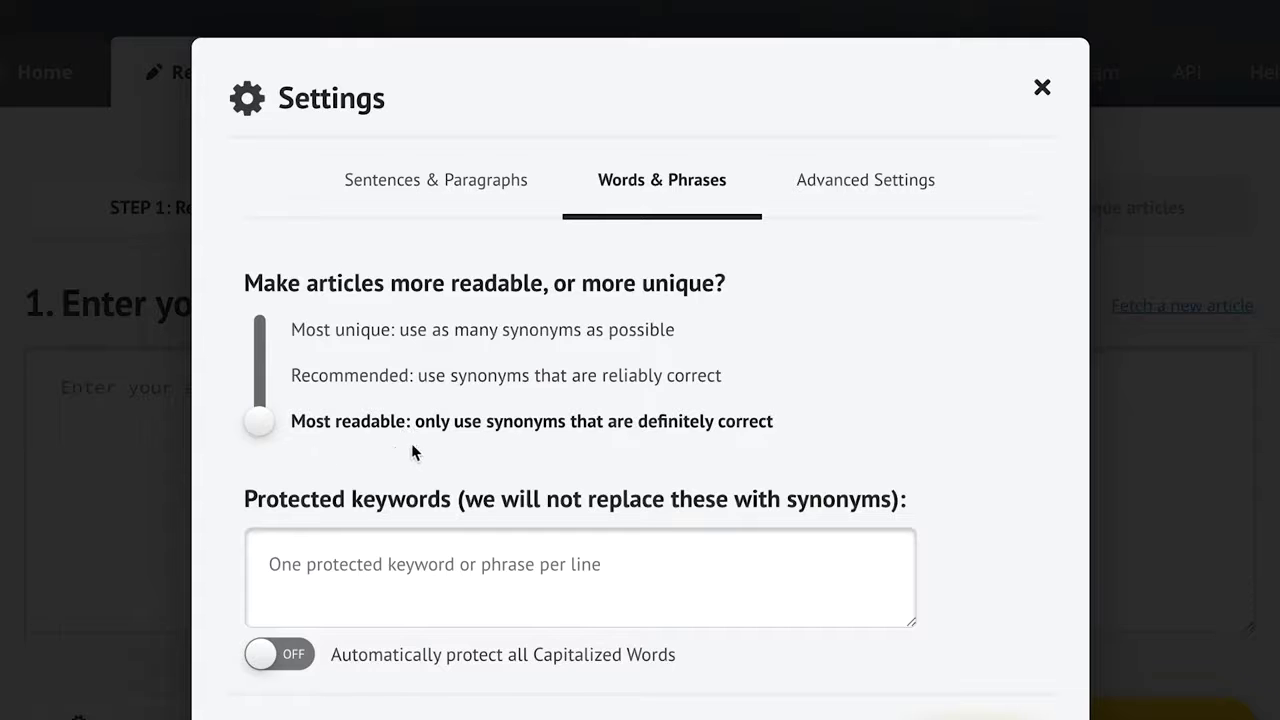
pyautogui.click(843, 184)
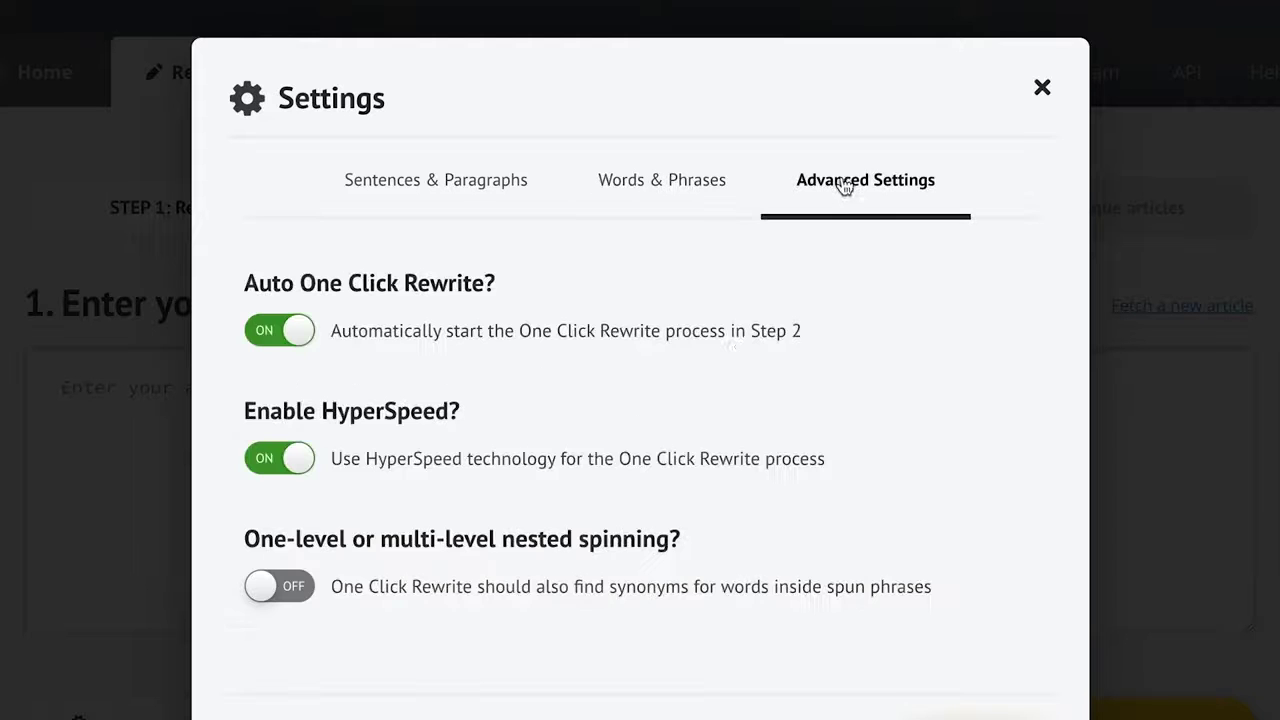
pyautogui.click(489, 590)
# Step: Add 'Article Writing Company' as a protected keyword
pyautogui.click(655, 187)
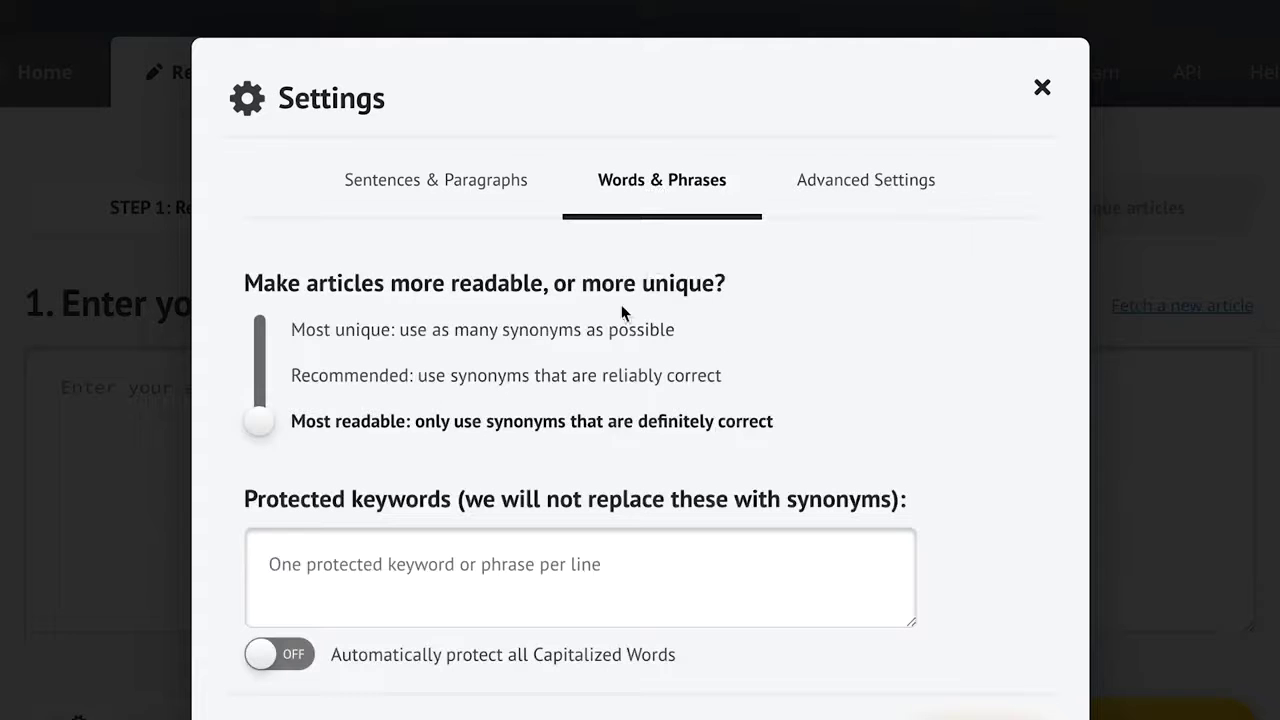
pyautogui.click(369, 566)
pyautogui.write('Article Writing Company')
pyautogui.click(537, 715)
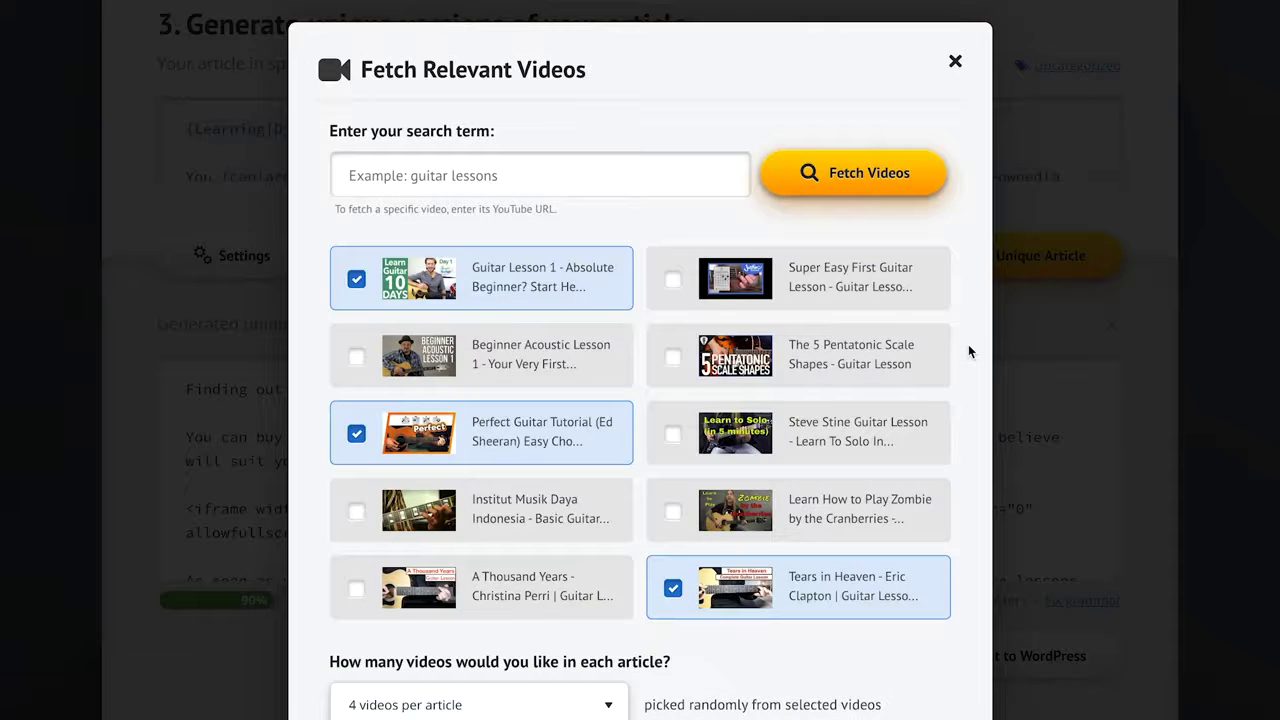
# Step: Embed the selected guitar videos, preview the article against the original, and run a Copyscape check
pyautogui.scroll(-3, 968, 352)
pyautogui.click(872, 562)
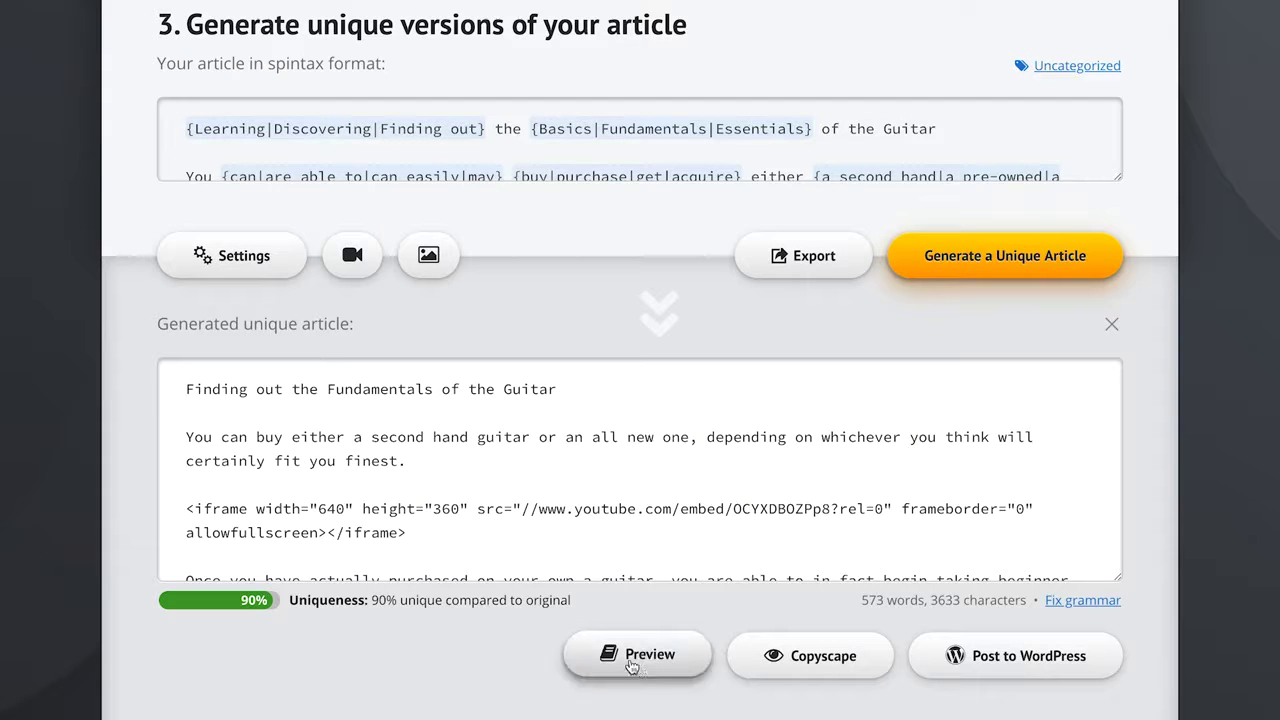
pyautogui.click(645, 656)
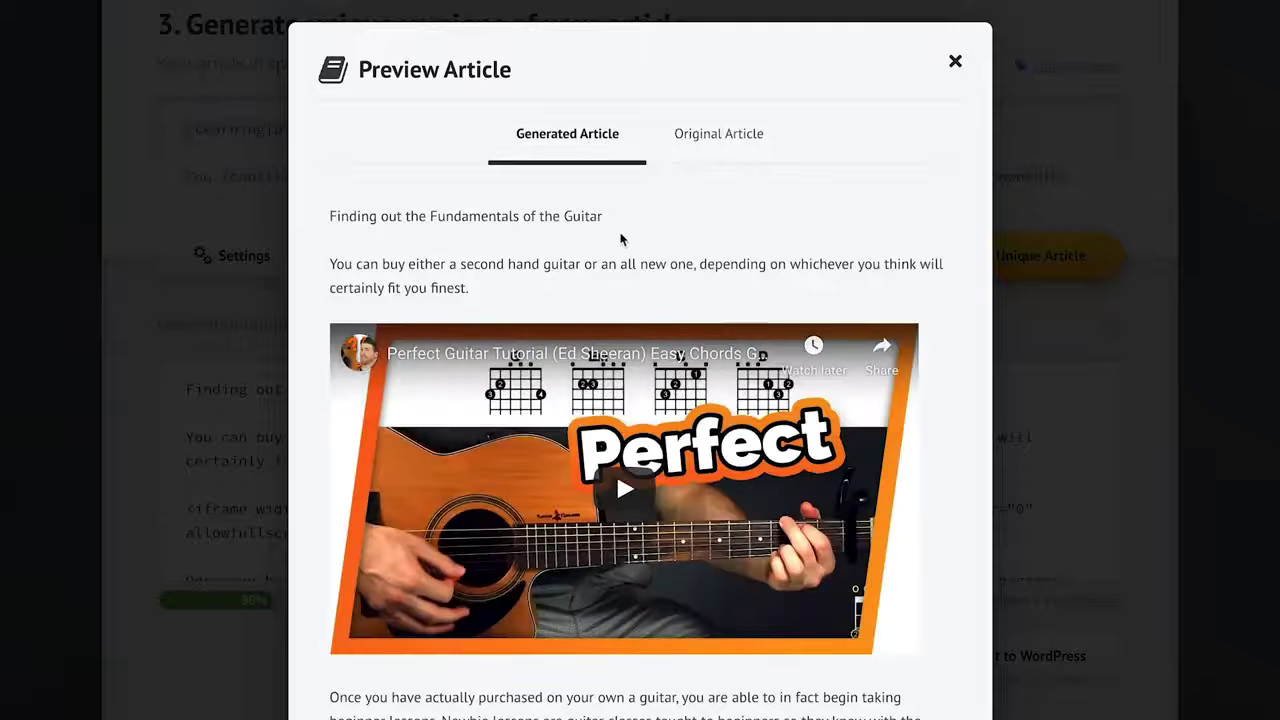
pyautogui.click(719, 140)
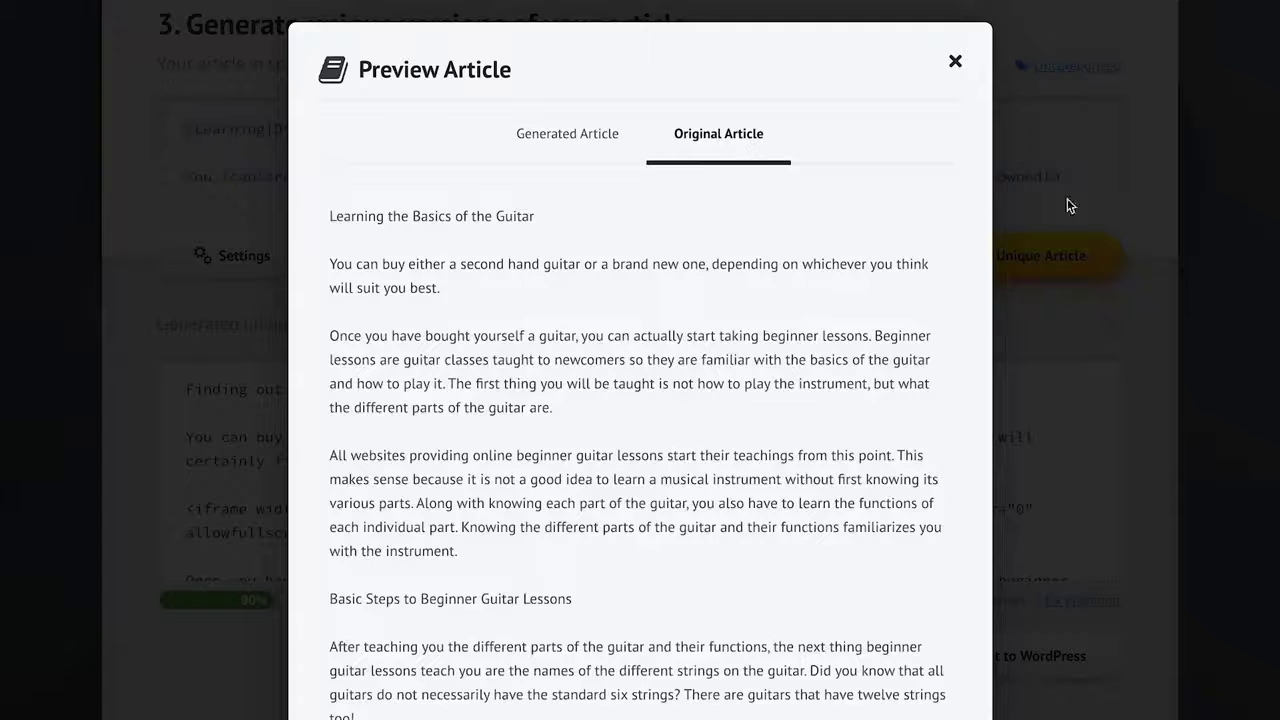
pyautogui.click(1067, 200)
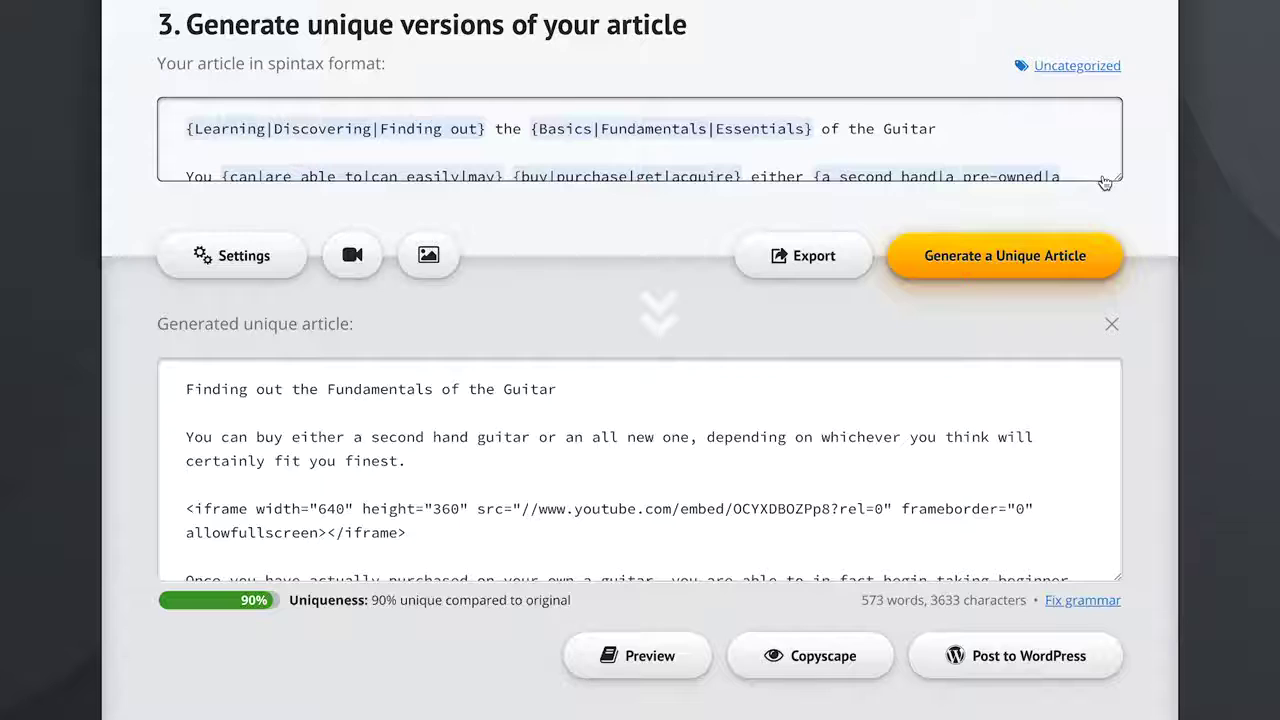
pyautogui.click(840, 665)
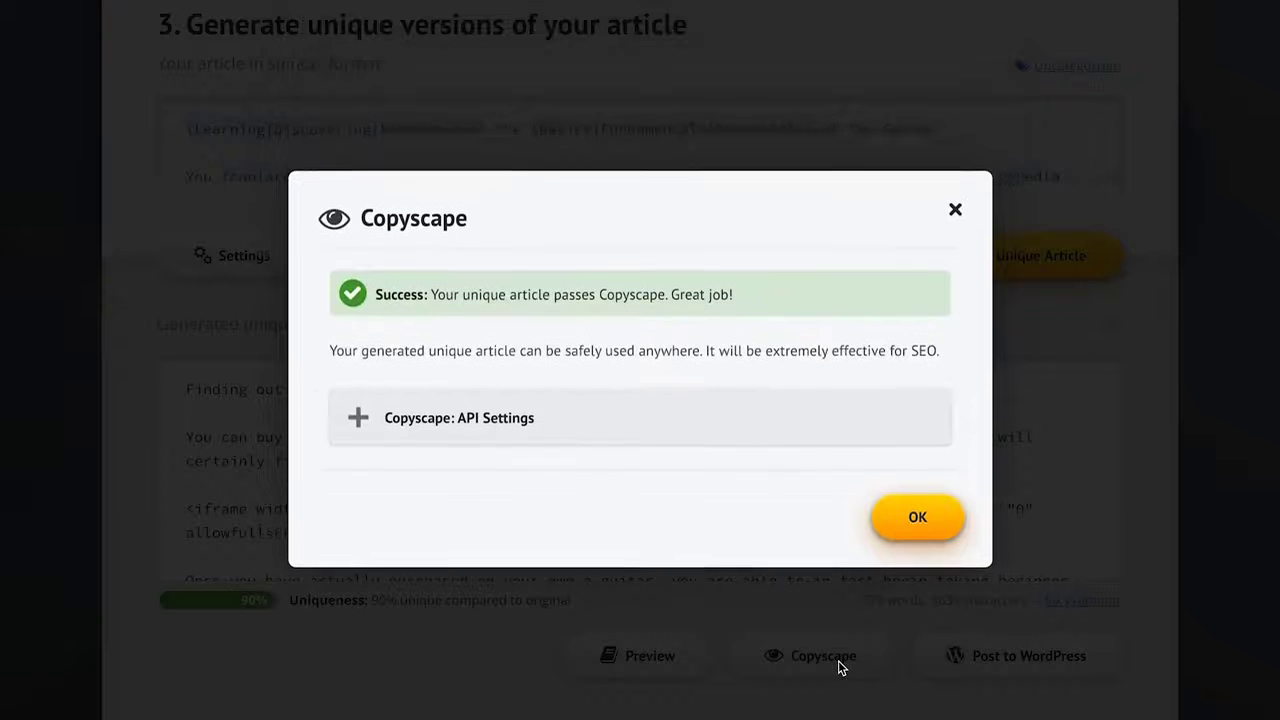